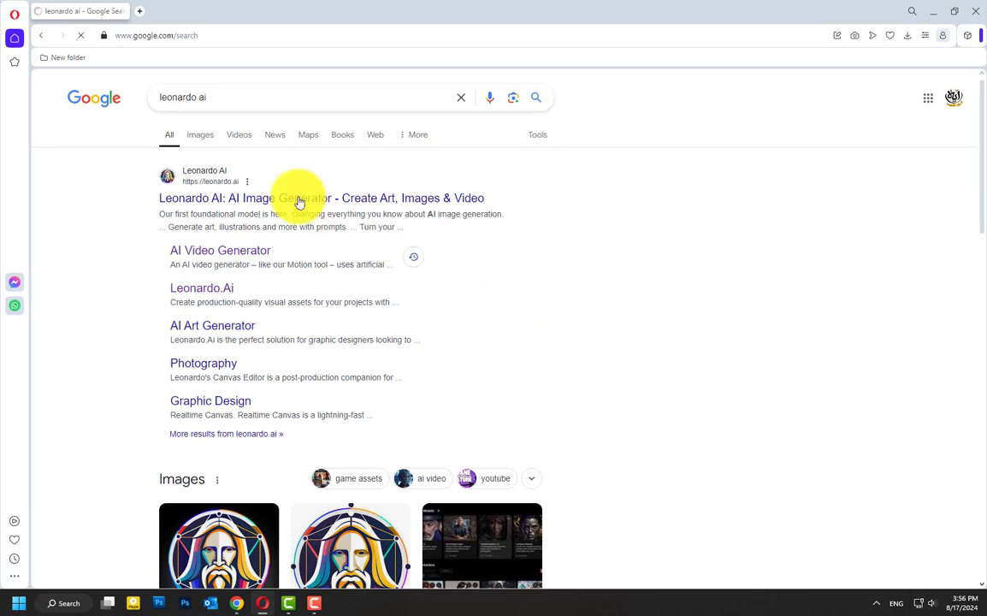
Open the Leonardo AI website from the search results, launch its app, and go to the Image Creation tool.
{"action": "left_click", "coordinate": [298, 198]}
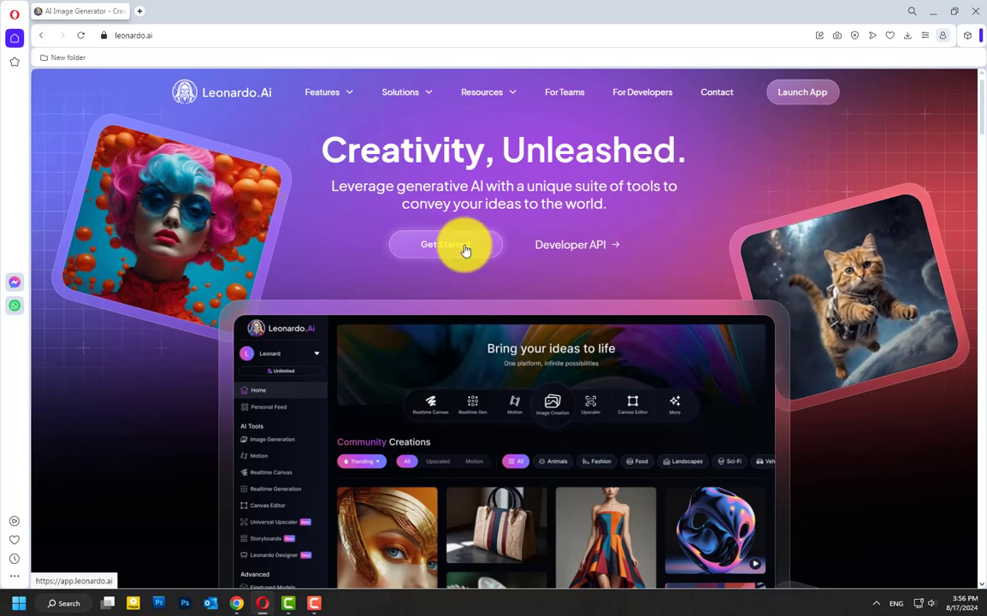
{"action": "left_click", "coordinate": [465, 250]}
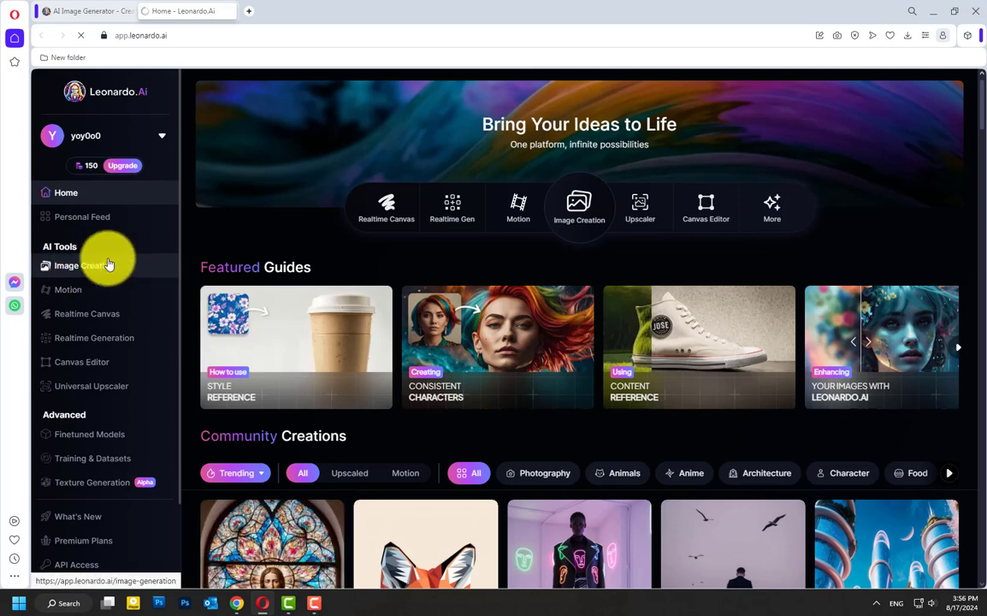
{"action": "left_click", "coordinate": [108, 265]}
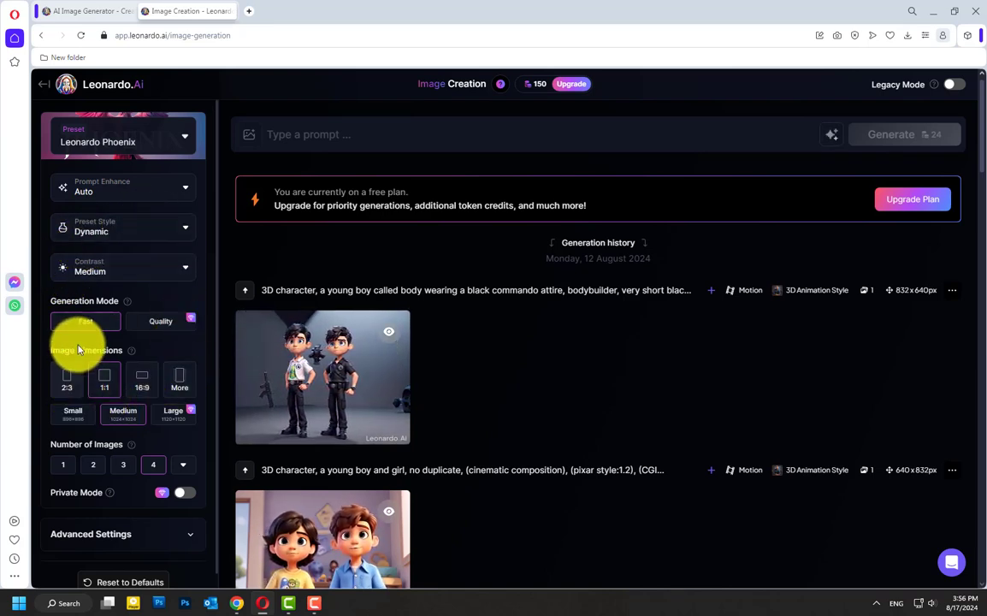
Set the image dimensions to the 16:9 aspect ratio.
{"action": "left_click", "coordinate": [172, 391]}
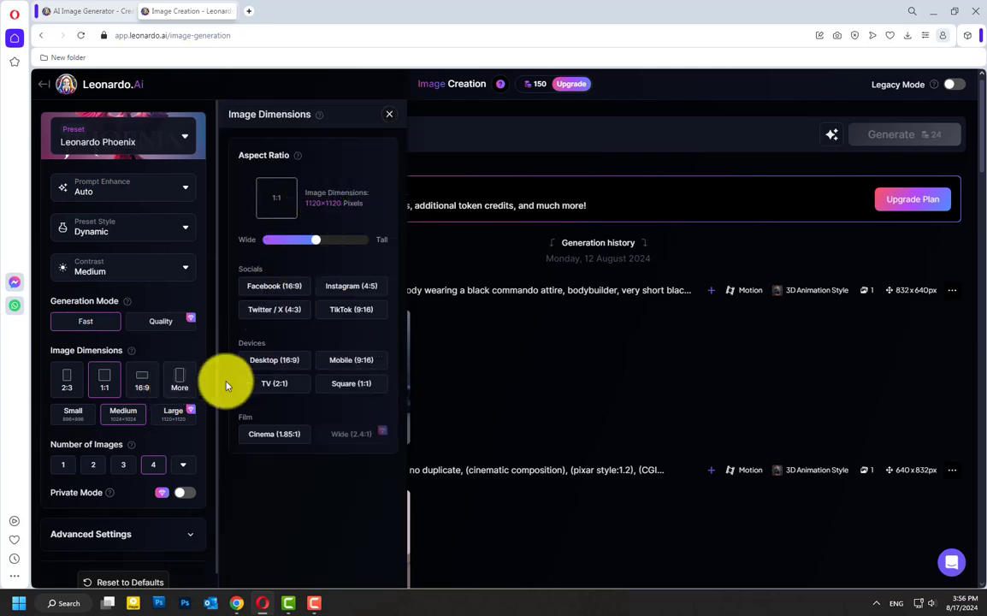
{"action": "left_click", "coordinate": [143, 389]}
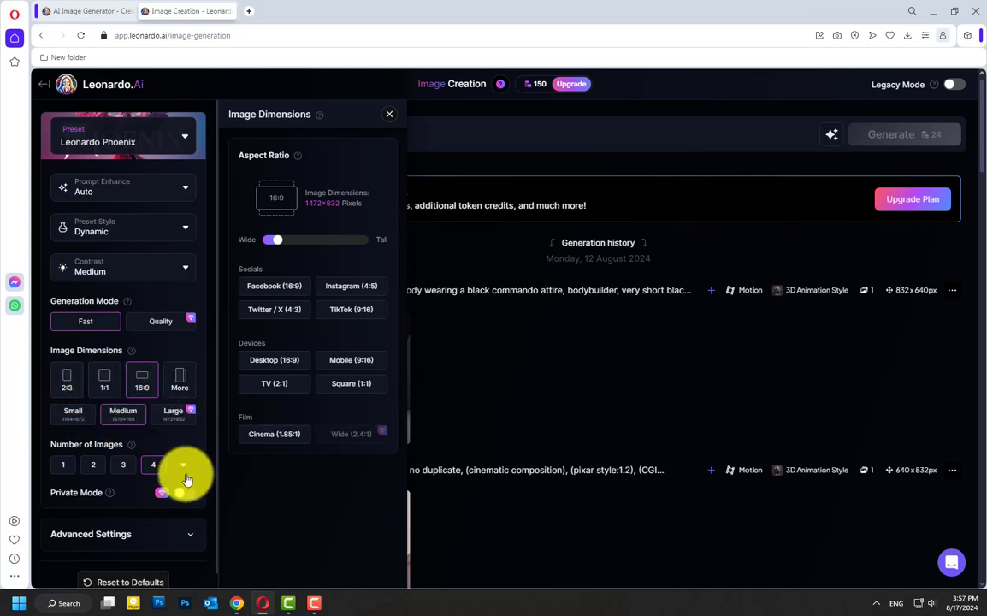
{"action": "scroll", "coordinate": [184, 471], "scroll_direction": "down", "scroll_amount": 1}
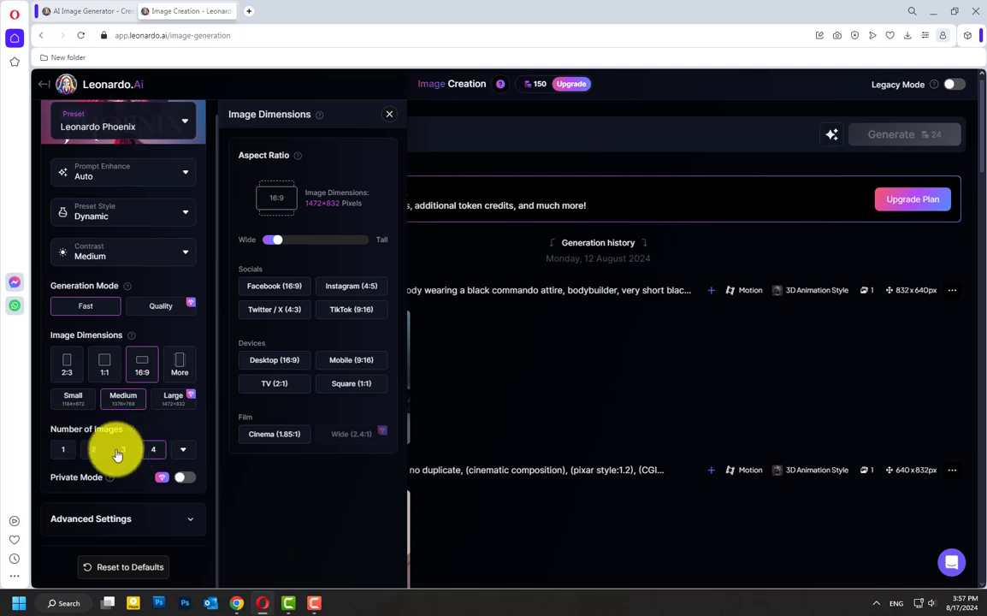
{"action": "left_click", "coordinate": [86, 460]}
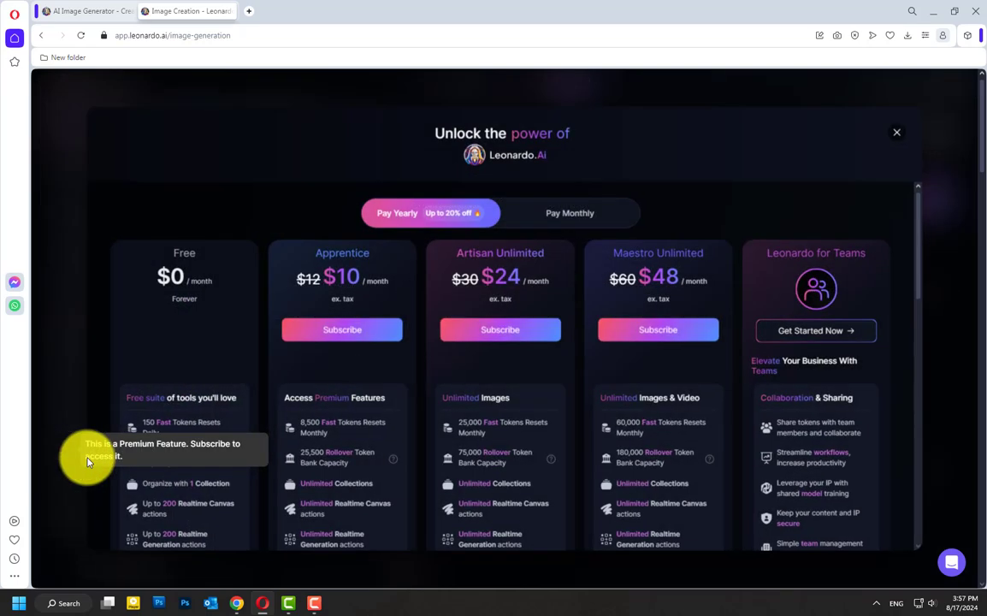
{"action": "left_click", "coordinate": [903, 134]}
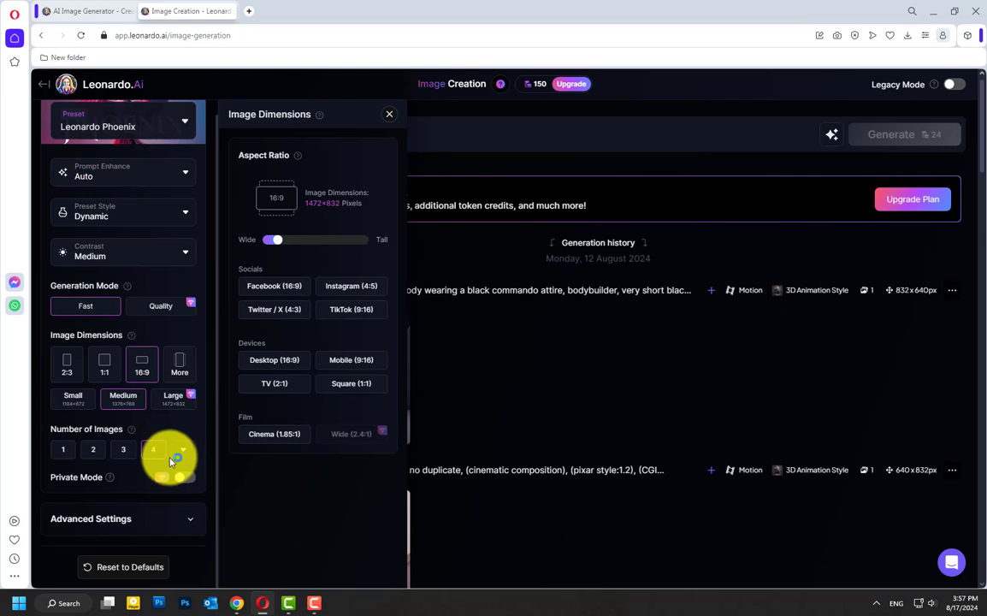
Expand the advanced generation settings and try out the Negative Prompt option.
{"action": "scroll", "coordinate": [146, 509], "scroll_direction": "down", "scroll_amount": 2}
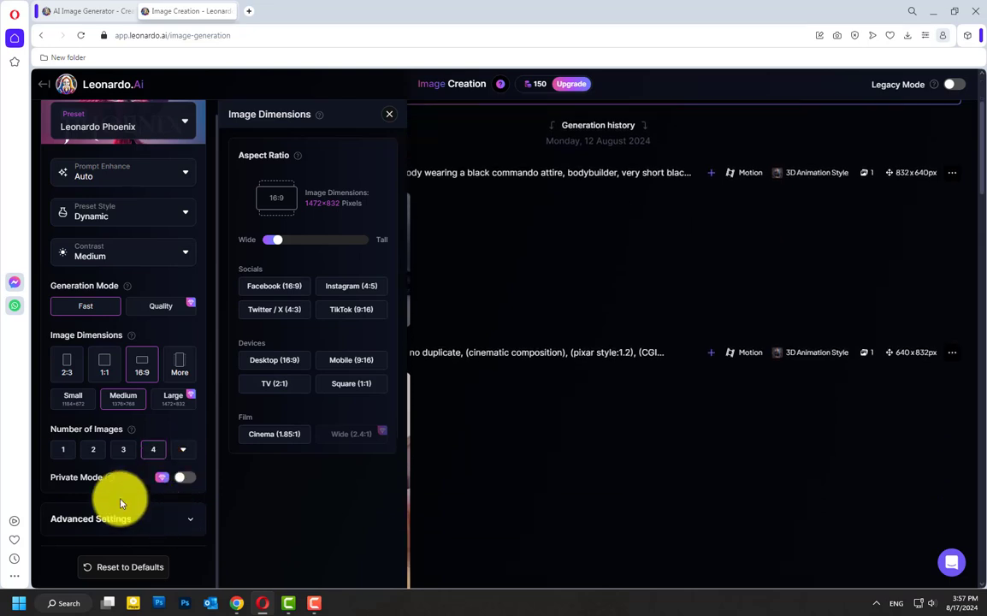
{"action": "left_click", "coordinate": [122, 519]}
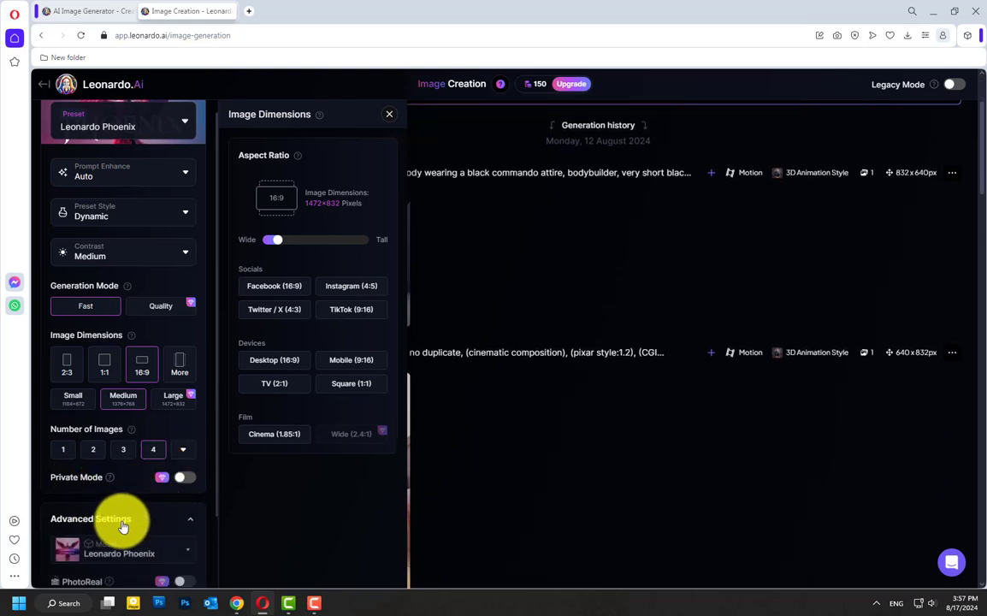
{"action": "scroll", "coordinate": [129, 522], "scroll_direction": "down", "scroll_amount": 3}
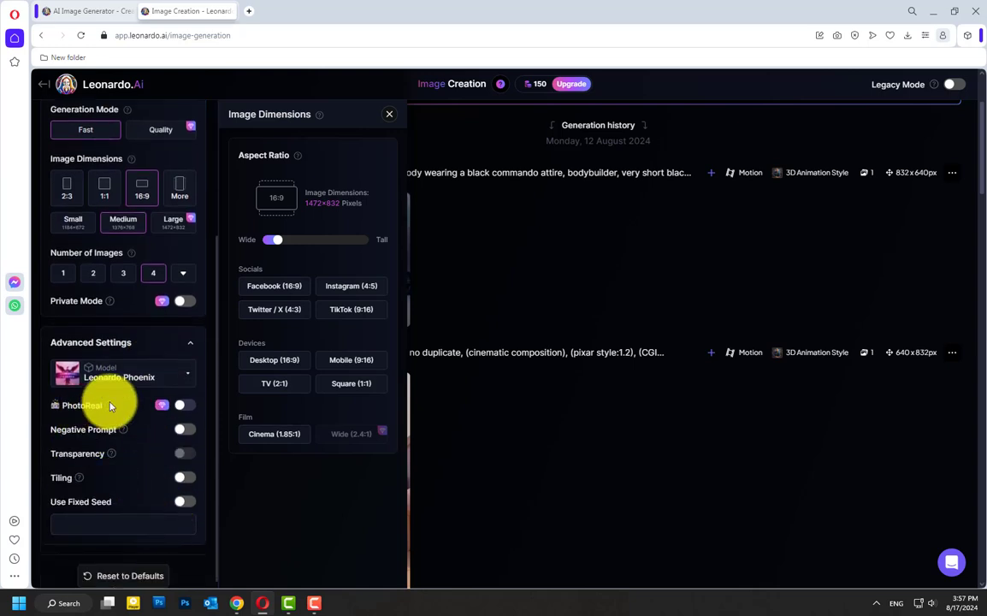
{"action": "left_click", "coordinate": [190, 436]}
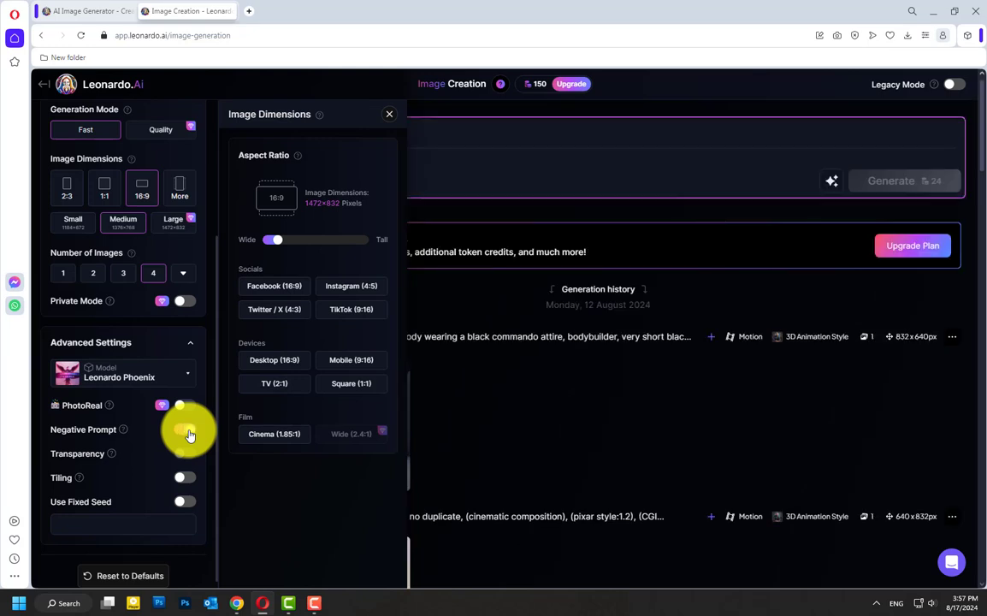
{"action": "left_click", "coordinate": [190, 430]}
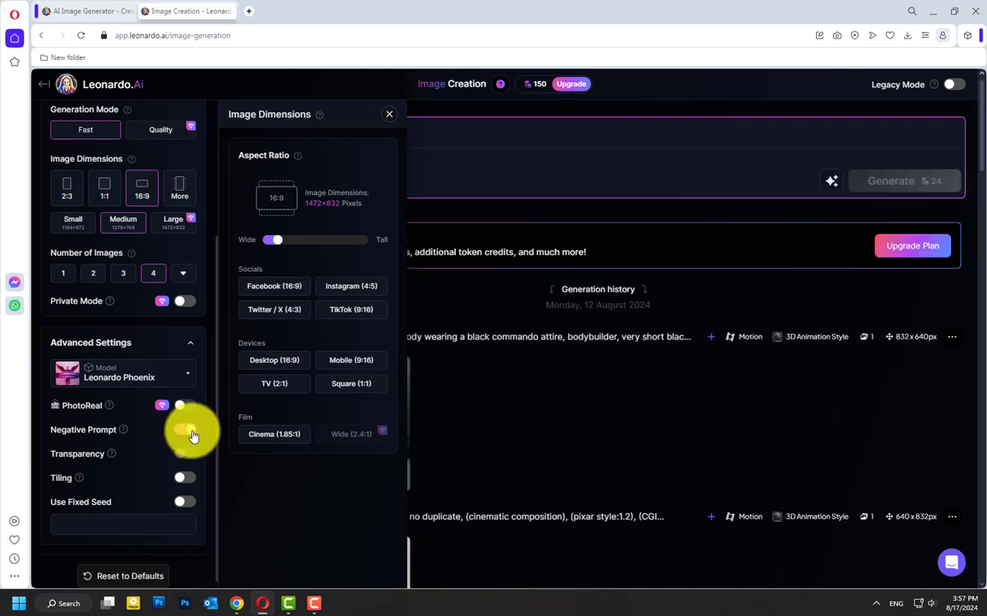
{"action": "left_click", "coordinate": [192, 434]}
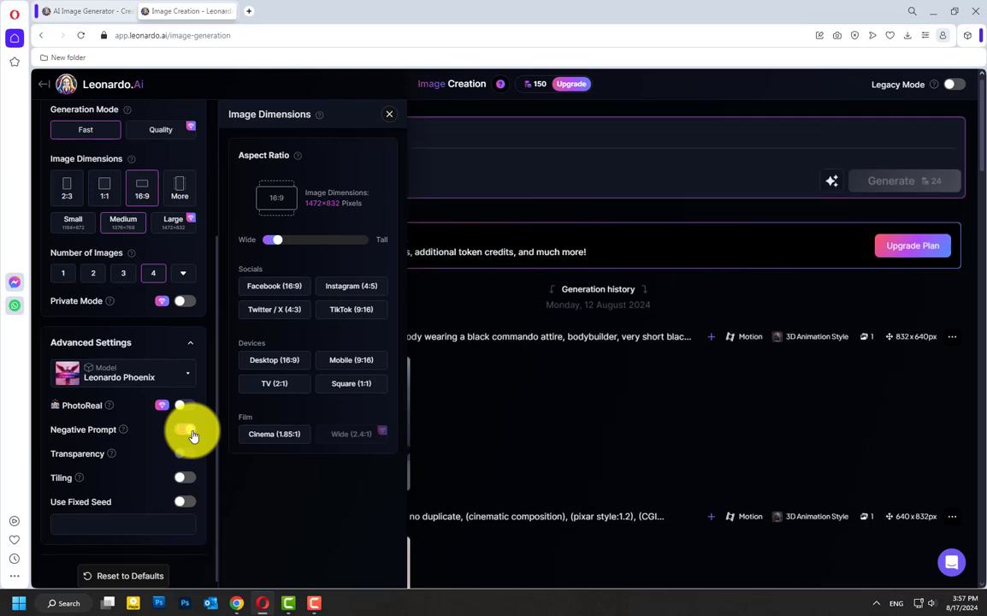
{"action": "left_click", "coordinate": [192, 433]}
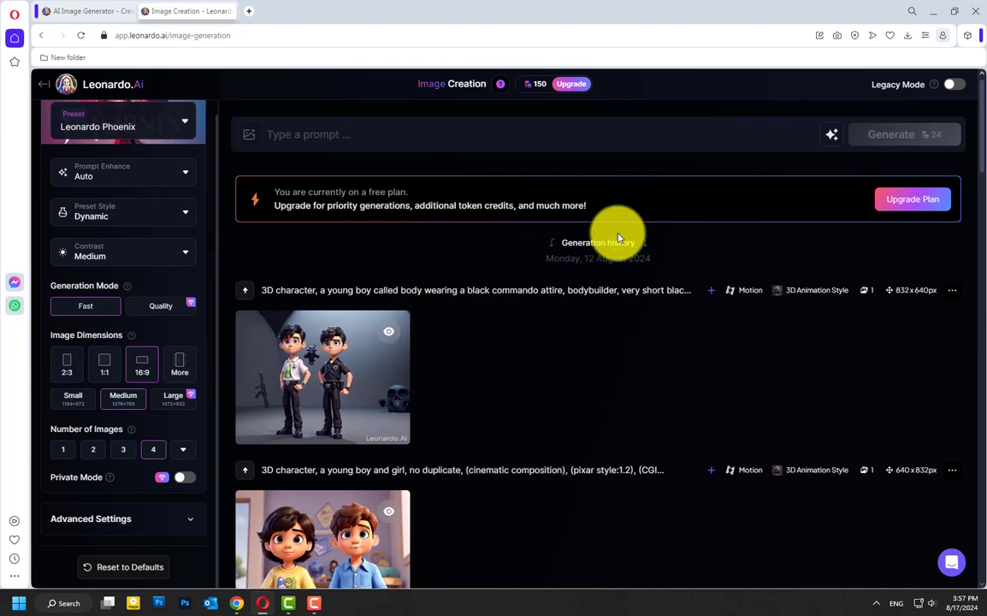
Enter "an elephant riding camel in the desert" as the image prompt.
{"action": "left_click", "coordinate": [295, 137]}
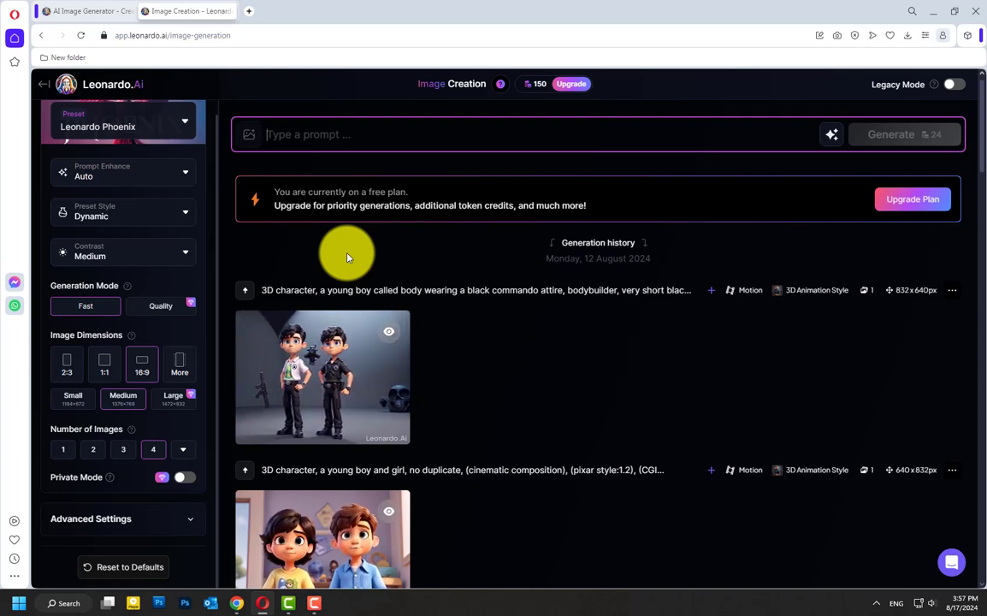
{"action": "type", "text": "an ele"}
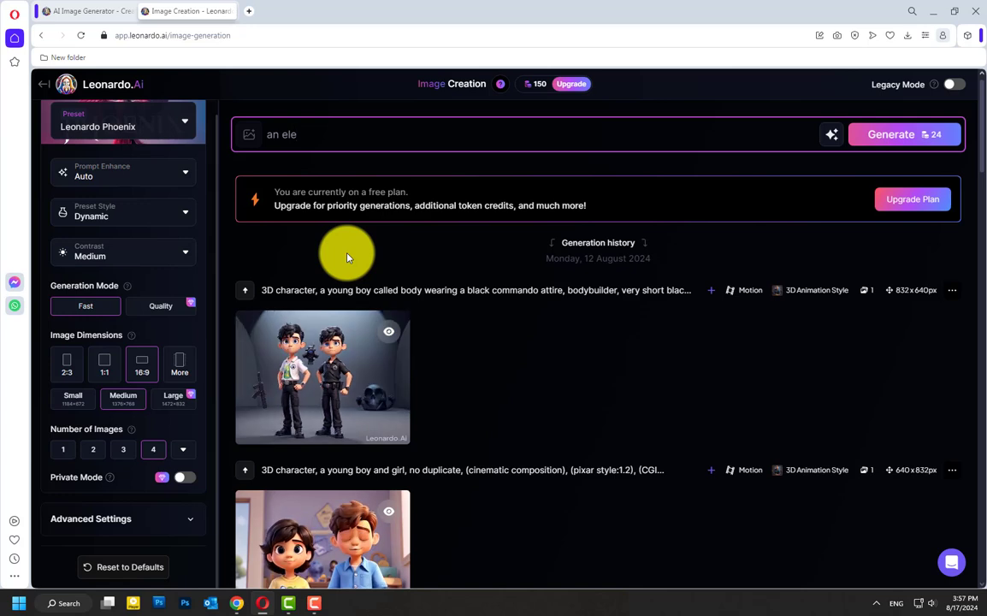
{"action": "type", "text": "phant "}
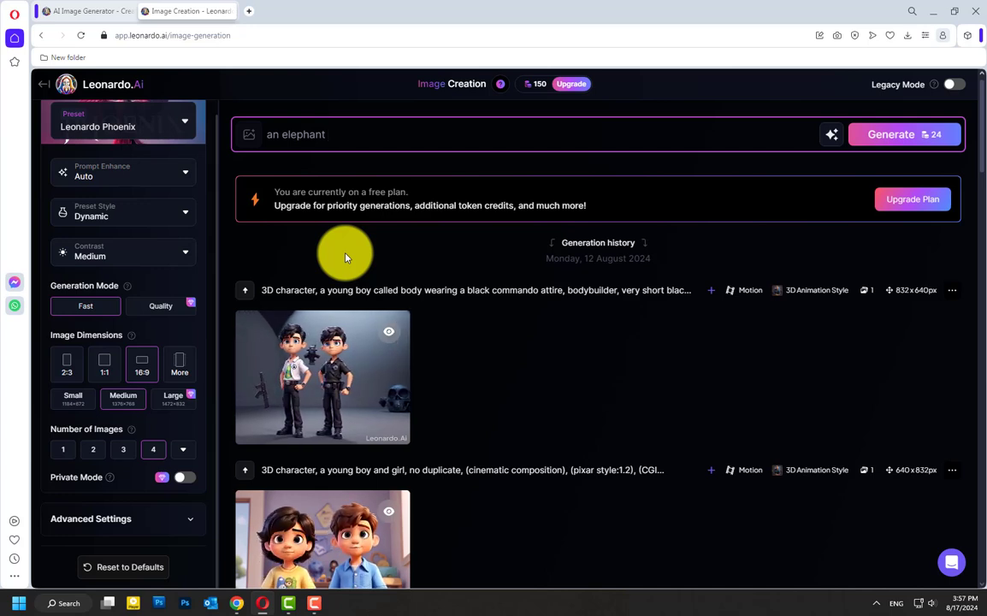
{"action": "type", "text": "r"}
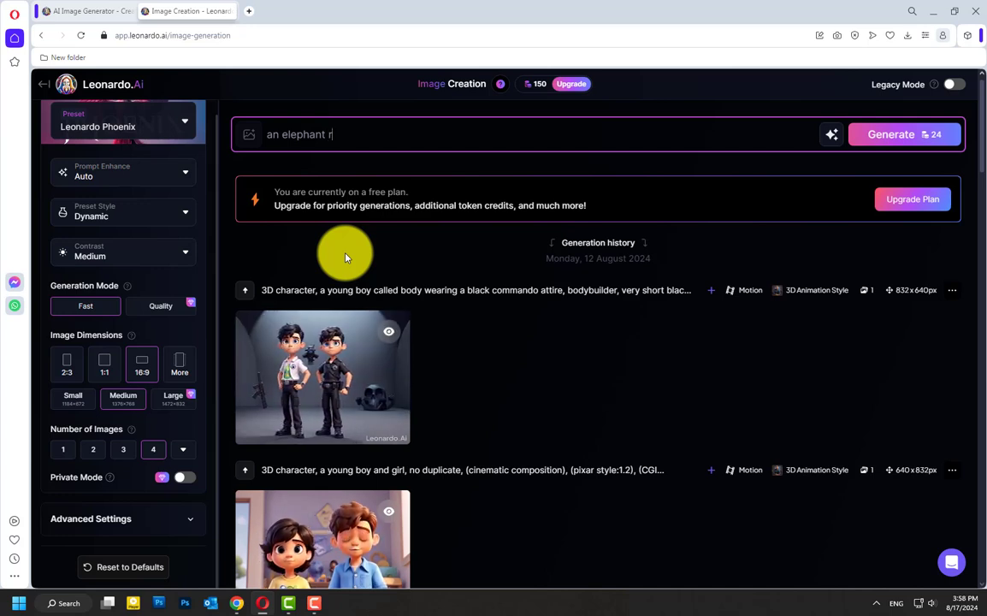
{"action": "type", "text": "id"}
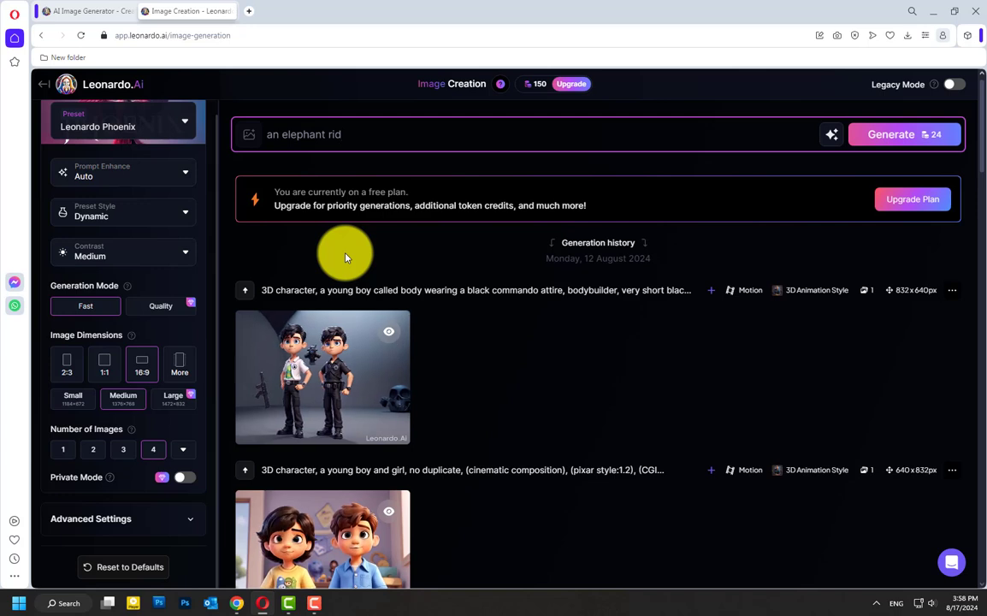
{"action": "type", "text": "ing "}
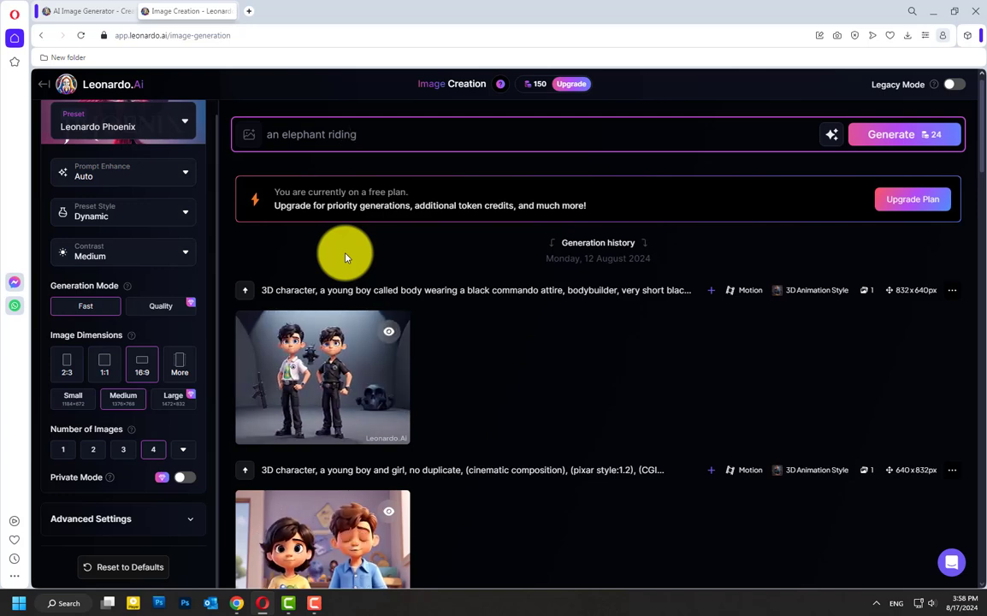
{"action": "type", "text": "cam"}
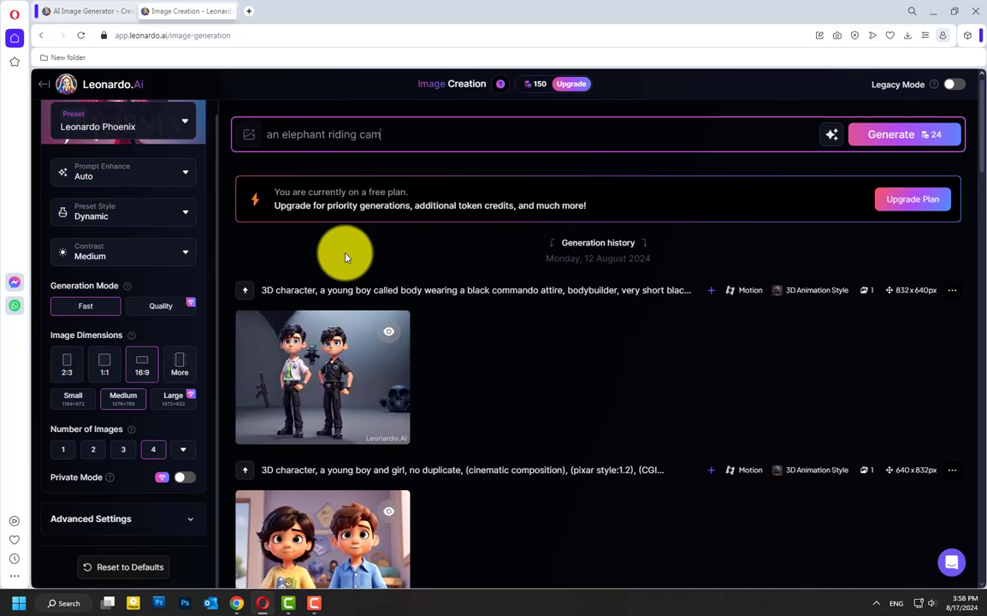
{"action": "type", "text": "el in he"}
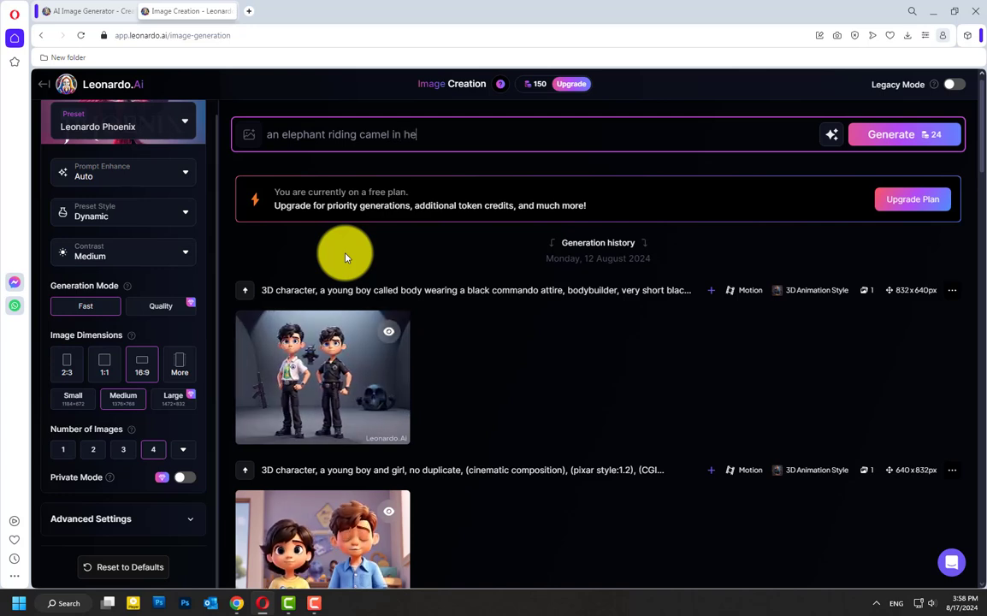
{"action": "type", "text": " desert"}
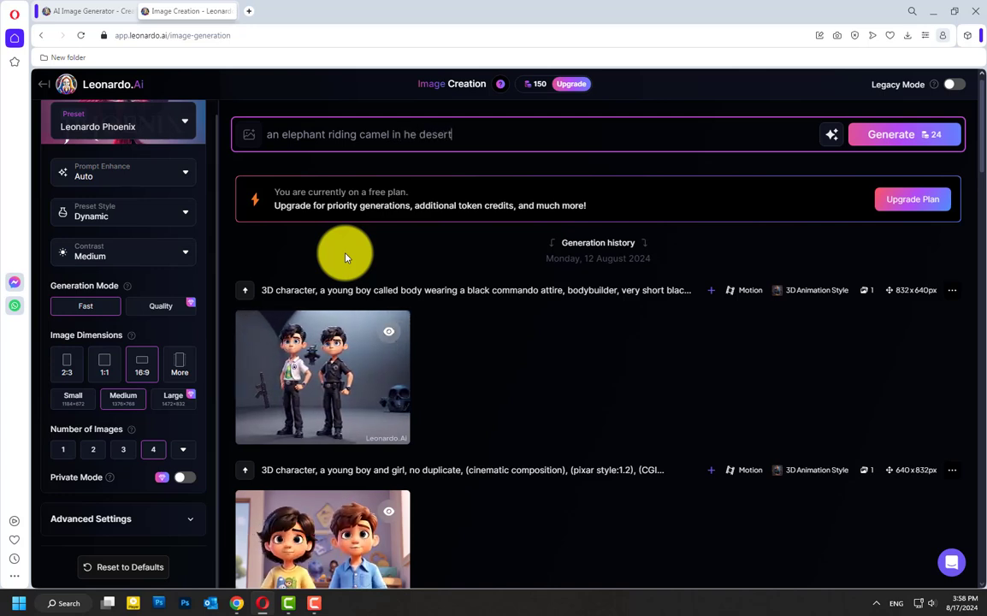
{"action": "key", "text": "Left"}
{"action": "key", "text": "Left"}
{"action": "key", "text": "Left"}
{"action": "key", "text": "Left"}
{"action": "key", "text": "Left"}
{"action": "key", "text": "Left"}
{"action": "key", "text": "Left"}
{"action": "key", "text": "Left"}
{"action": "key", "text": "Left"}
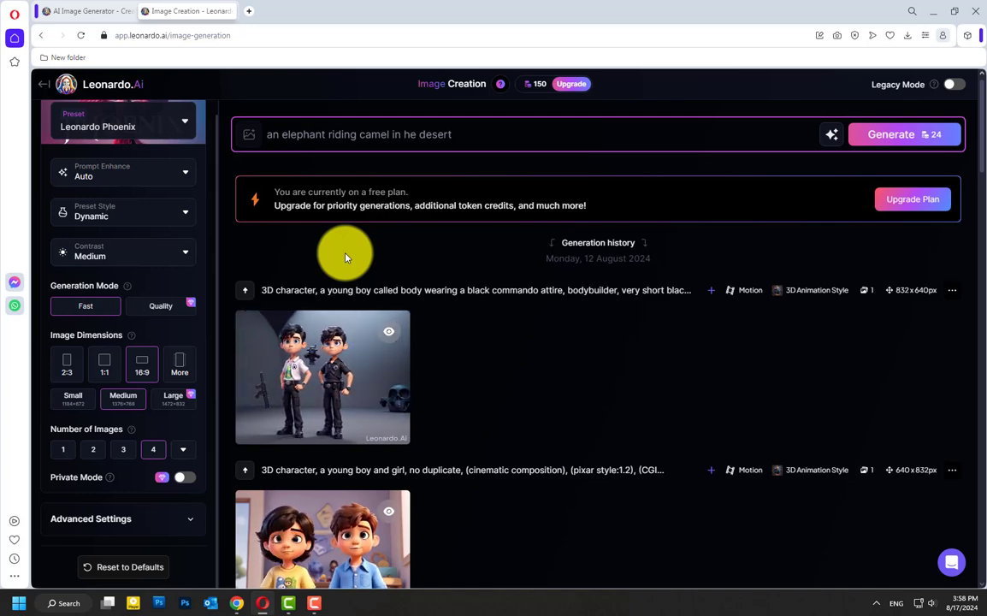
{"action": "type", "text": "t"}
{"action": "key", "text": "End"}
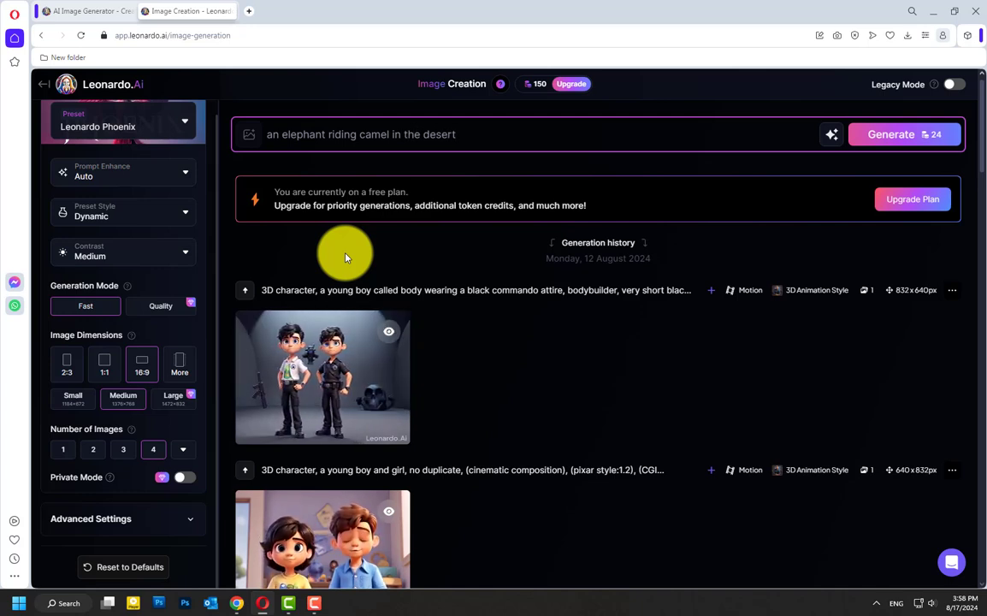
Append ", 3d pixar style" to the end of the image prompt.
{"action": "type", "text": ", "}
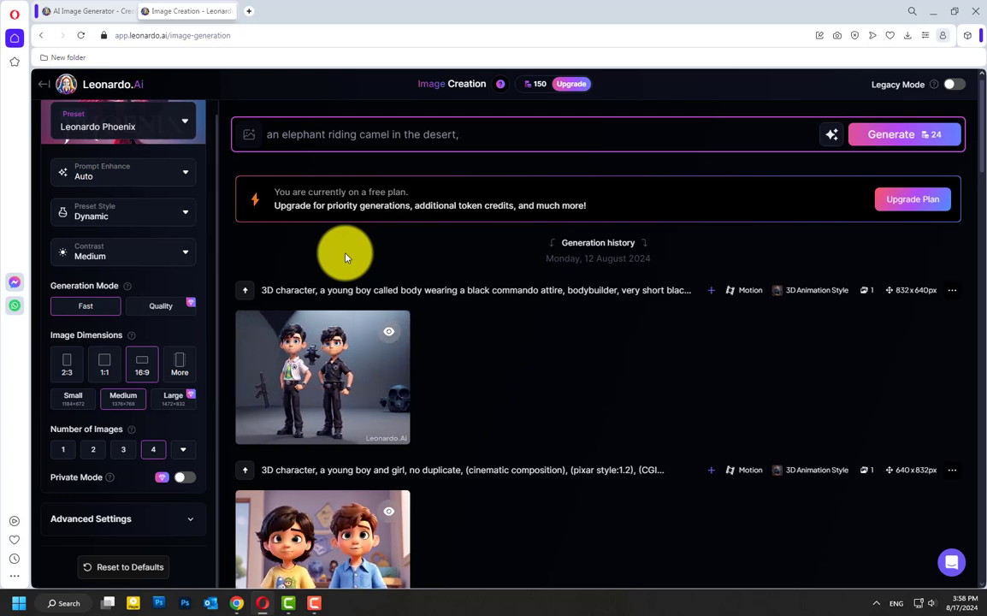
{"action": "type", "text": "3d p"}
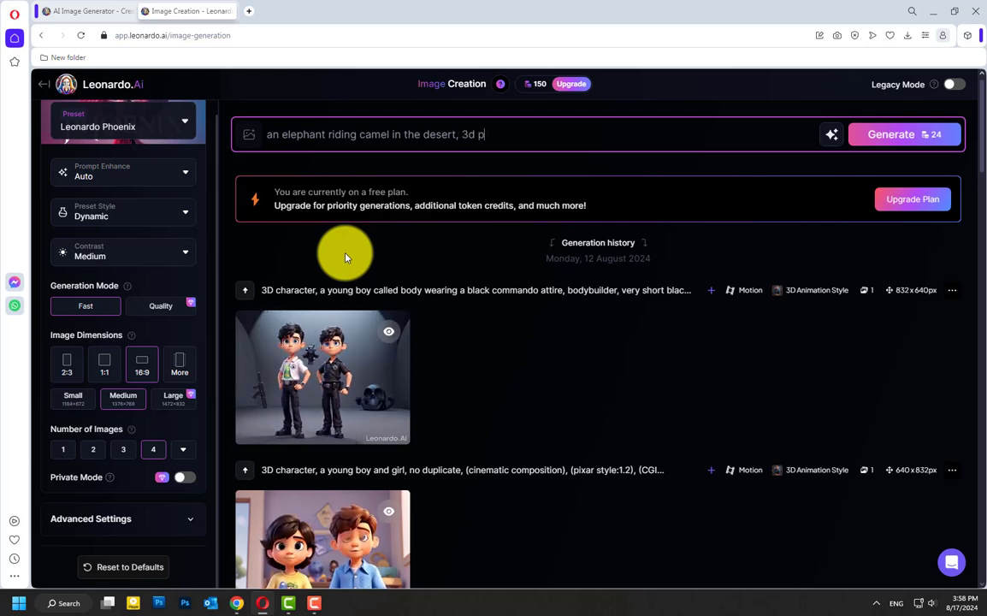
{"action": "type", "text": "ixar "}
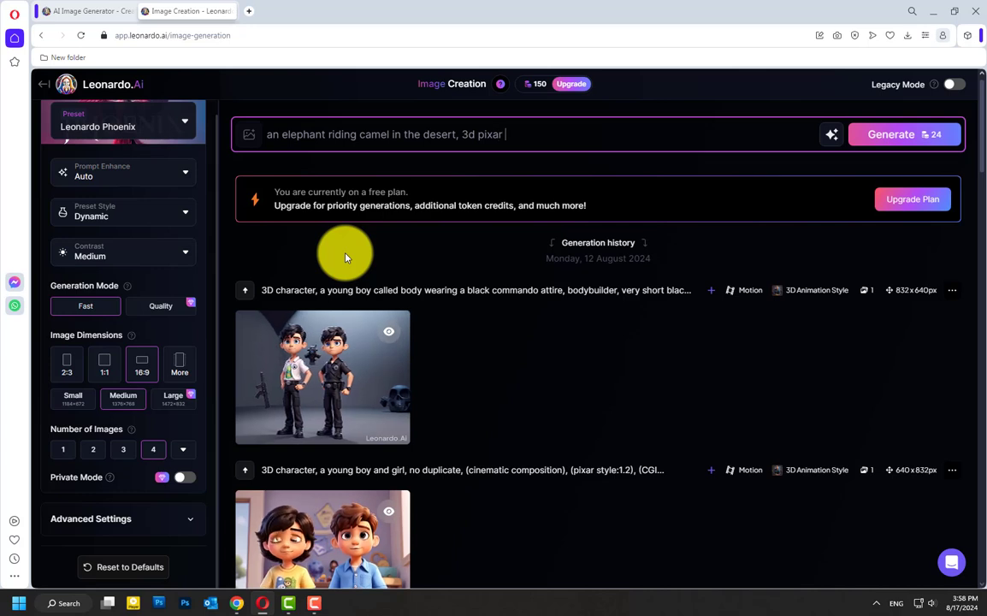
{"action": "type", "text": "style"}
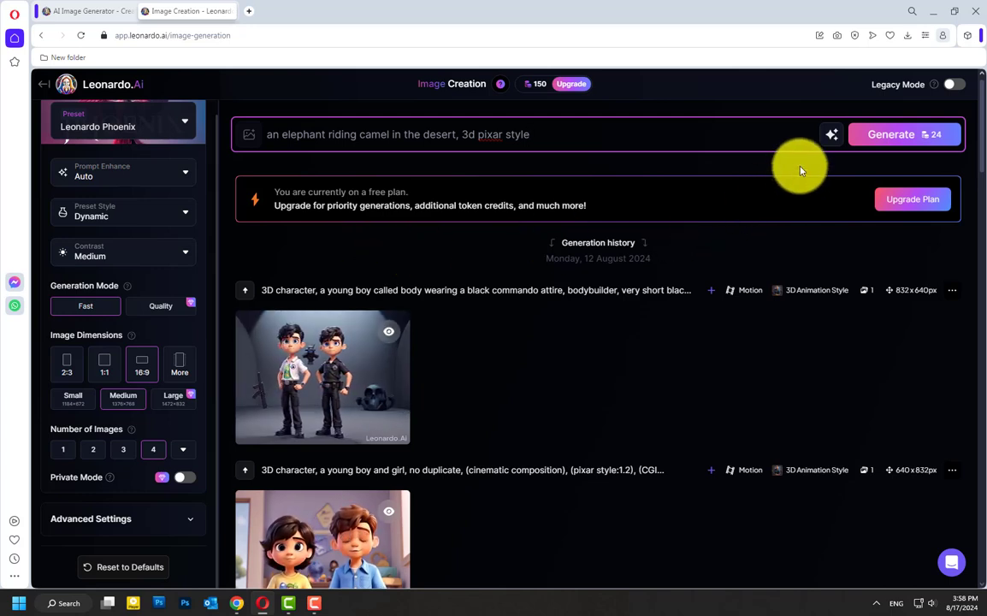
Generate the images from the prompt and dismiss the Prompt Enhance and Modify feature tips.
{"action": "left_click", "coordinate": [862, 145]}
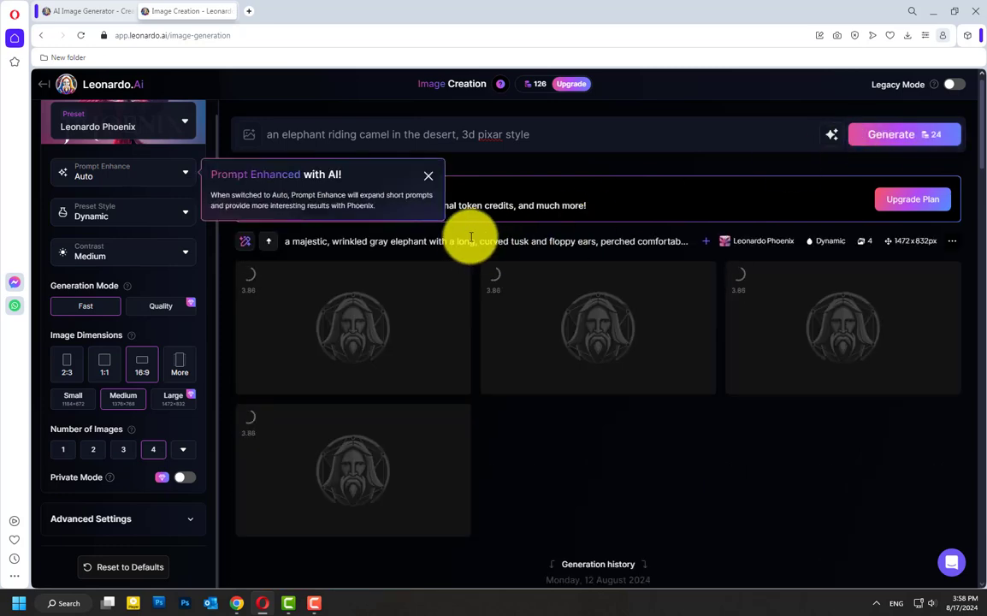
{"action": "left_click", "coordinate": [429, 176]}
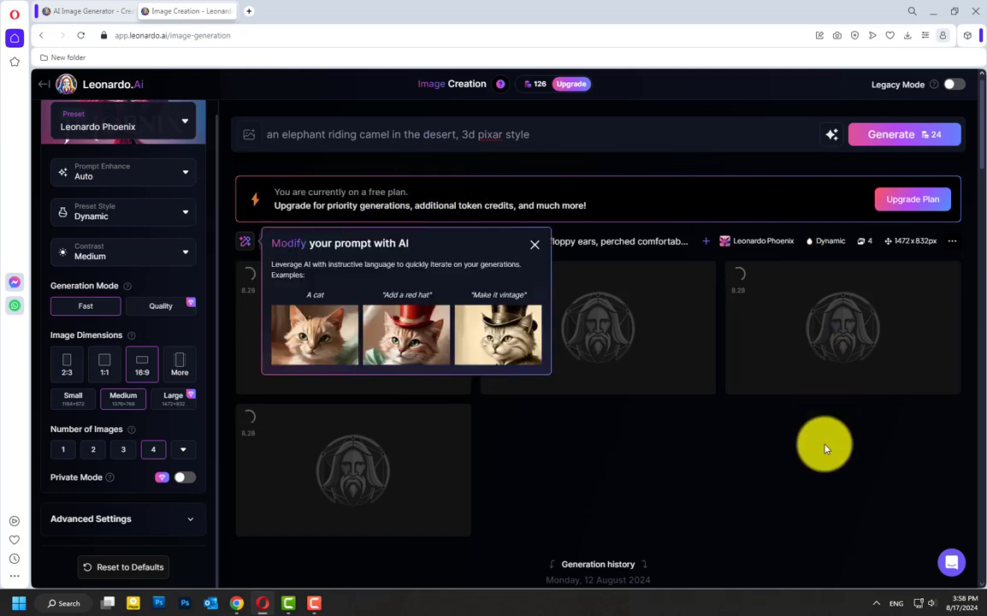
{"action": "left_click", "coordinate": [527, 248]}
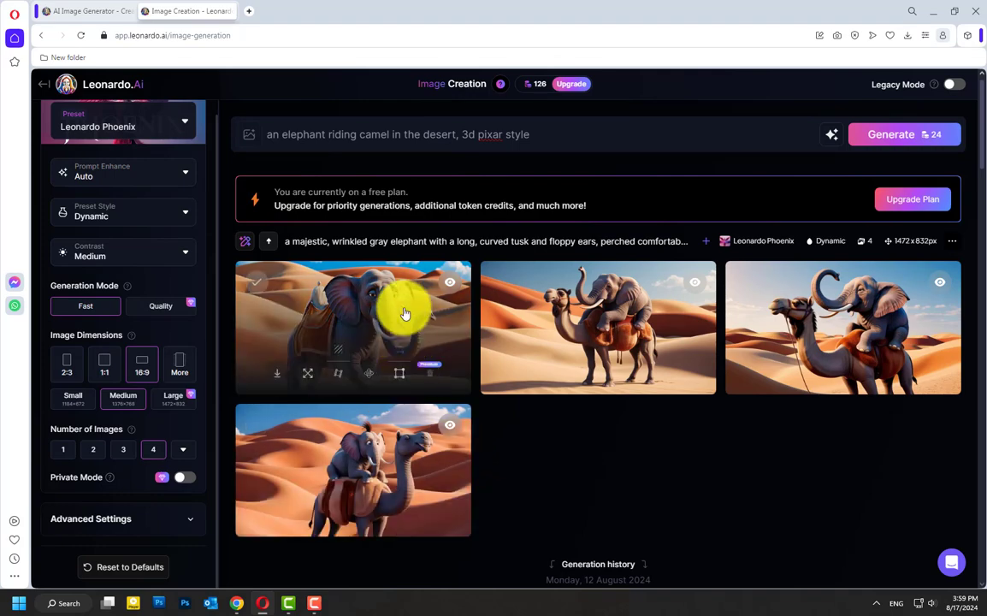
View the first generated elephant image enlarged and advance to the second one.
{"action": "left_click", "coordinate": [406, 314]}
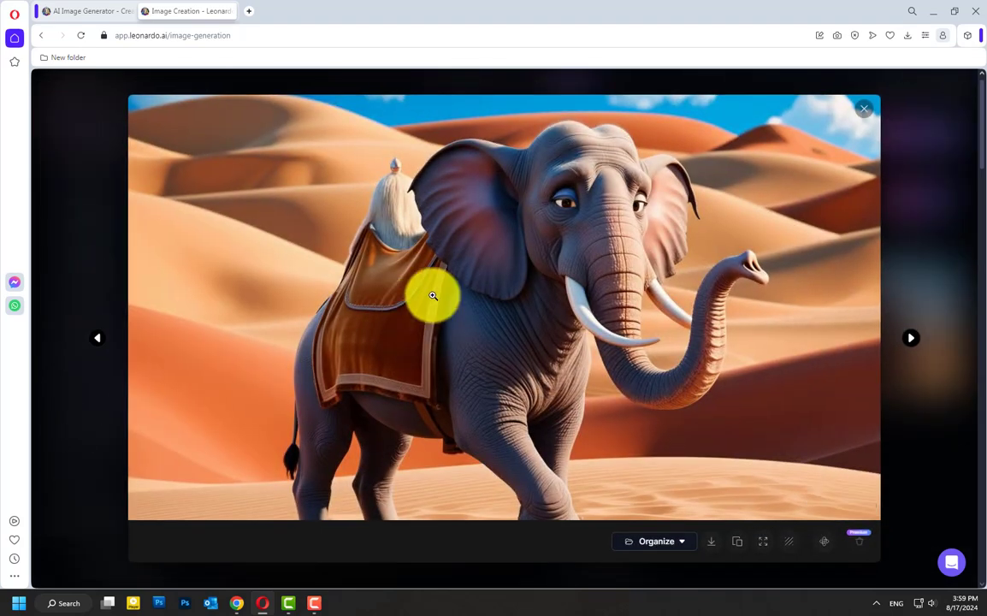
{"action": "left_click", "coordinate": [914, 340]}
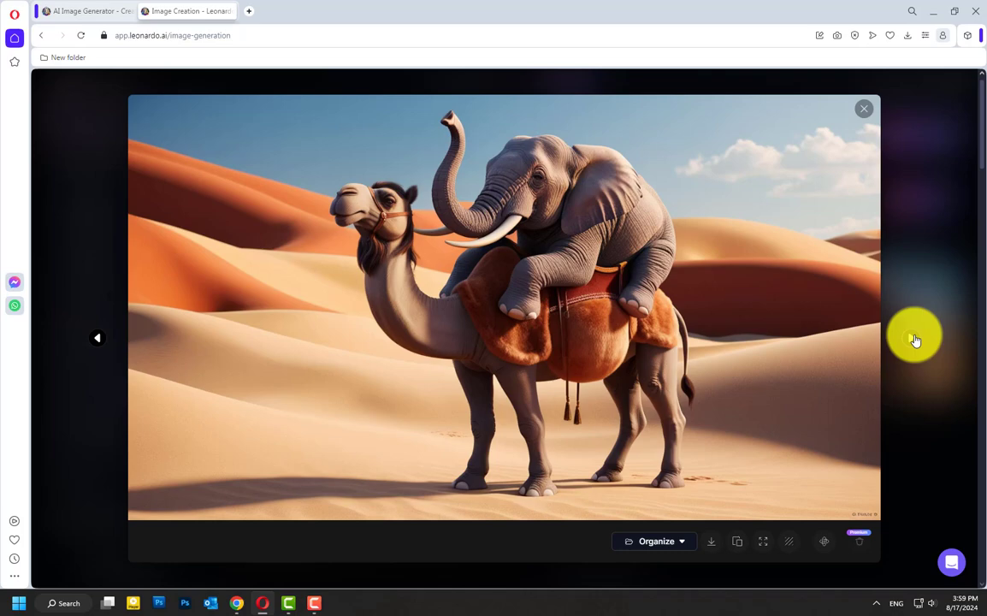
Browse through the remaining enlarged images of the elephant riding the camel, then close the enlarged view.
{"action": "left_click", "coordinate": [915, 340]}
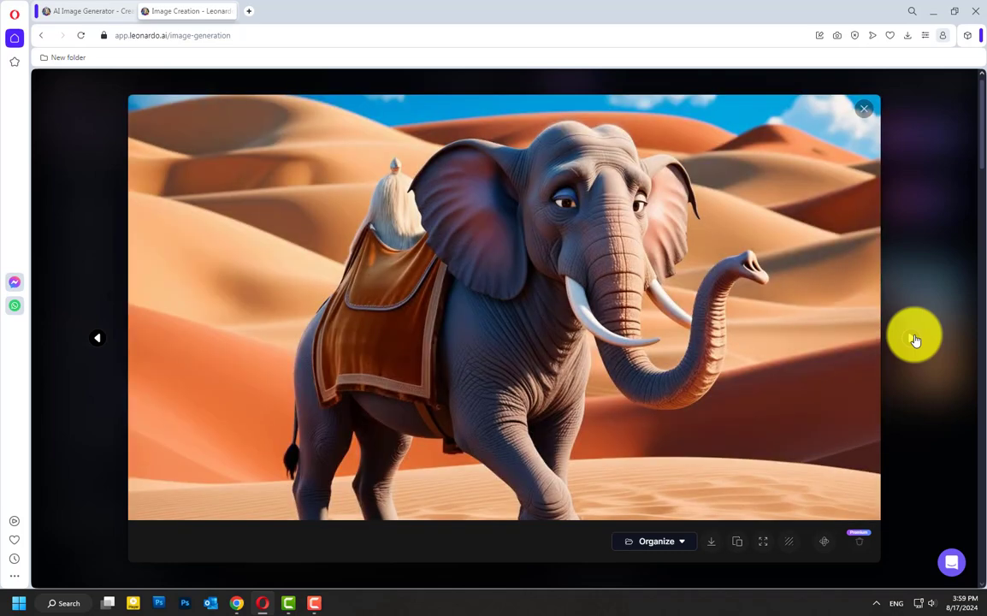
{"action": "left_click", "coordinate": [914, 339]}
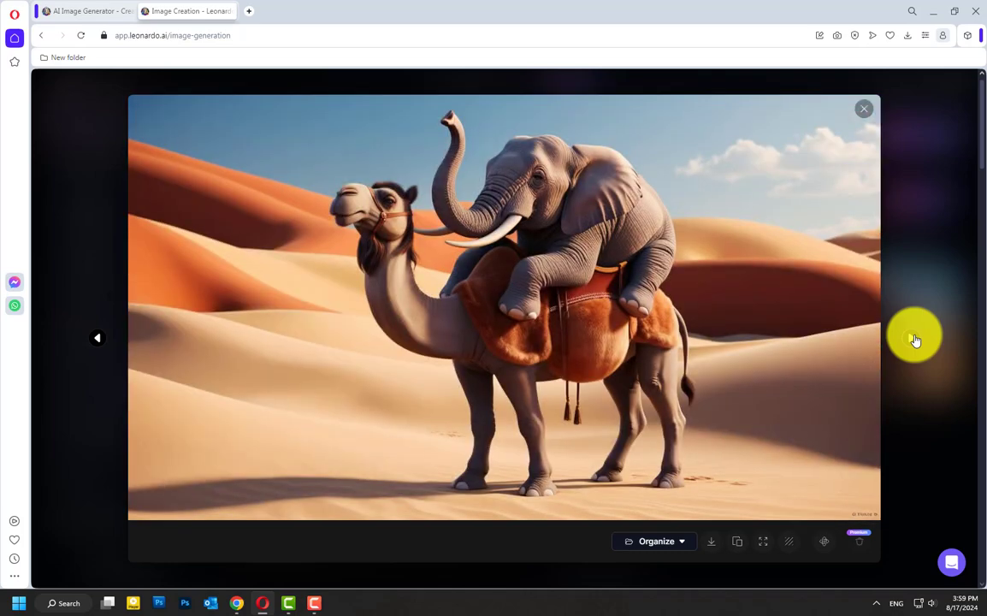
{"action": "left_click", "coordinate": [914, 340]}
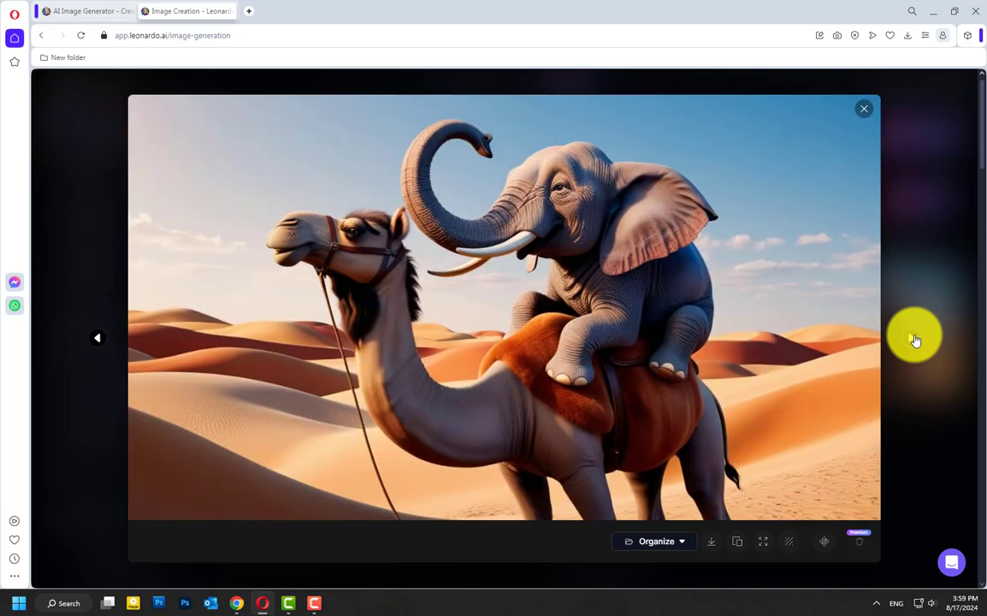
{"action": "left_click", "coordinate": [914, 340]}
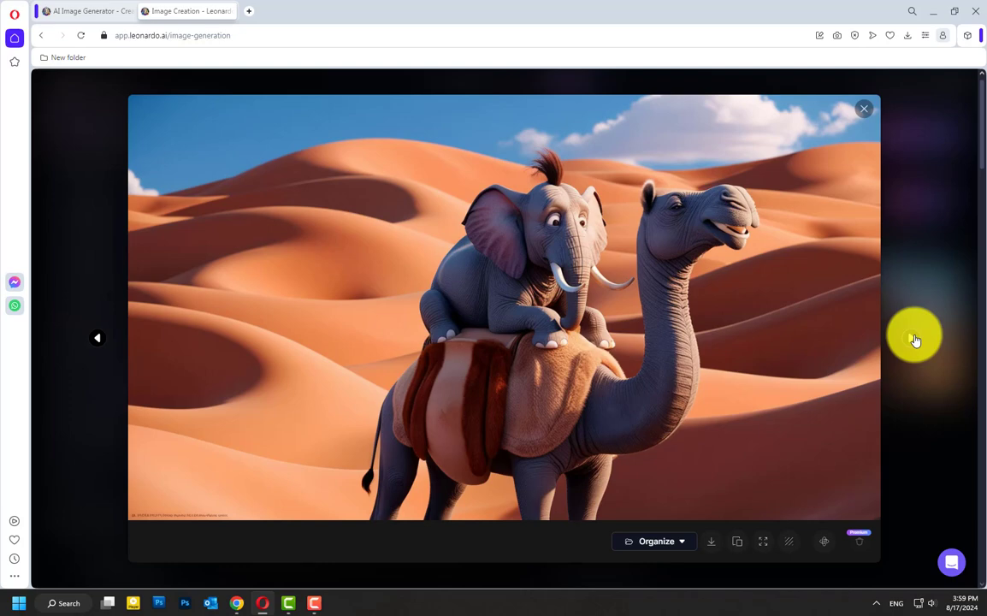
{"action": "left_click", "coordinate": [914, 339]}
{"action": "left_click", "coordinate": [906, 423]}
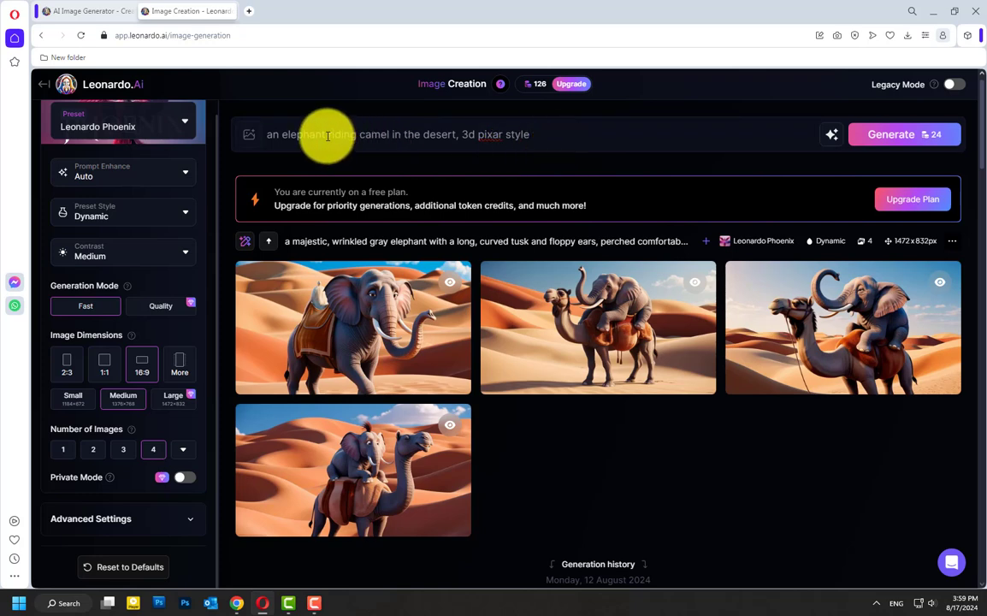
Replace "camel in the desert" in the prompt with "super car in newyourk streets", keeping the 3d pixar style ending.
{"action": "left_click_drag", "start_coordinate": [329, 135], "coordinate": [585, 134]}
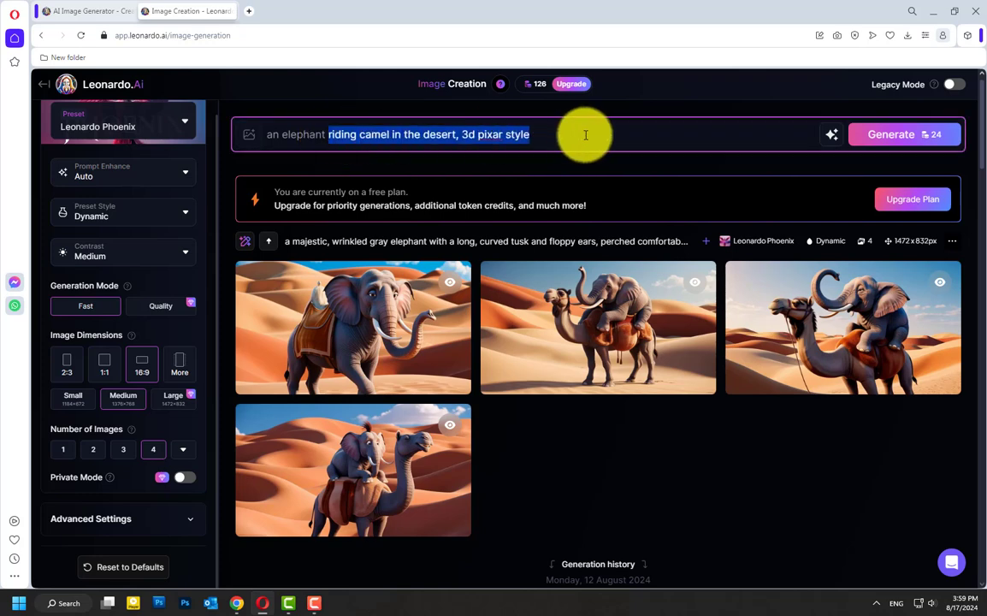
{"action": "left_click", "coordinate": [369, 134]}
{"action": "left_click_drag", "start_coordinate": [361, 134], "coordinate": [455, 134]}
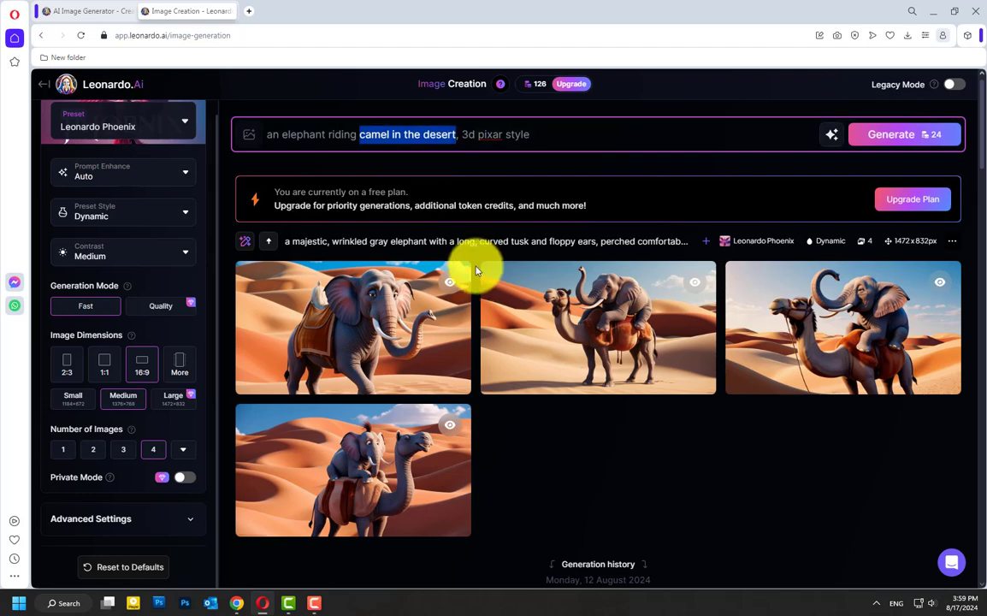
{"action": "type", "text": "su"}
{"action": "type", "text": "per "}
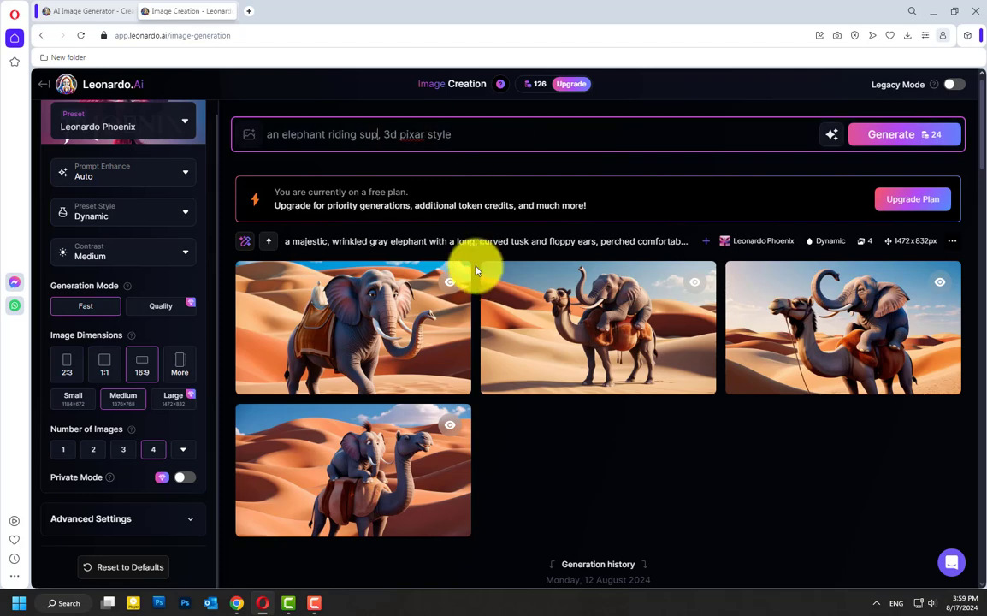
{"action": "type", "text": "car"}
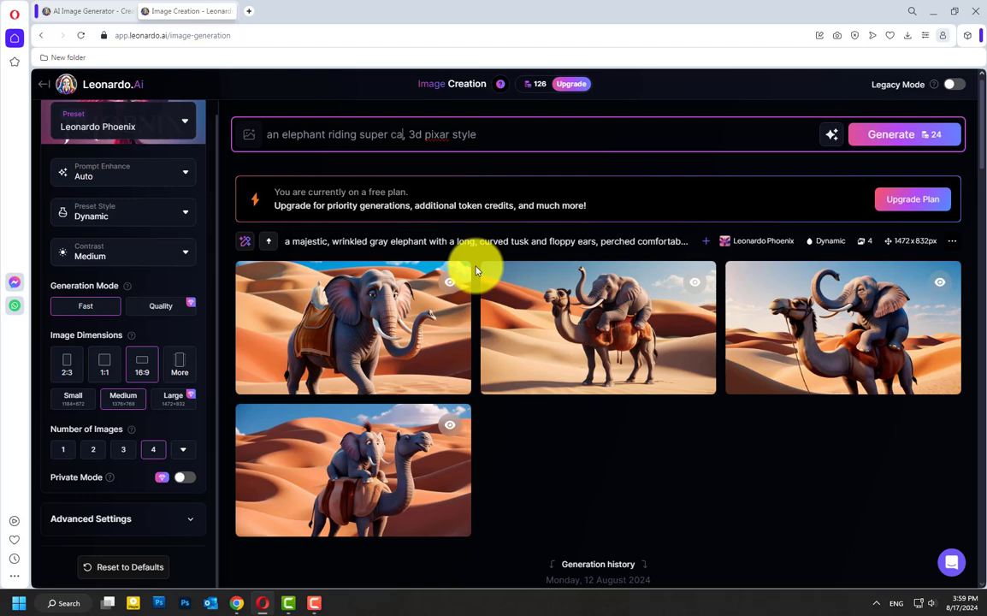
{"action": "type", "text": " in new"}
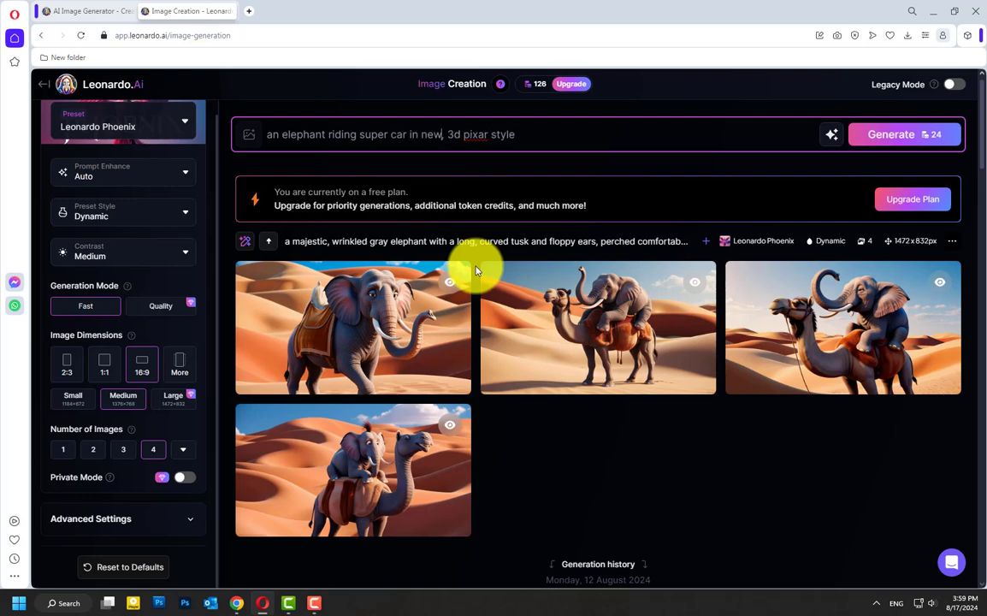
{"action": "type", "text": "you"}
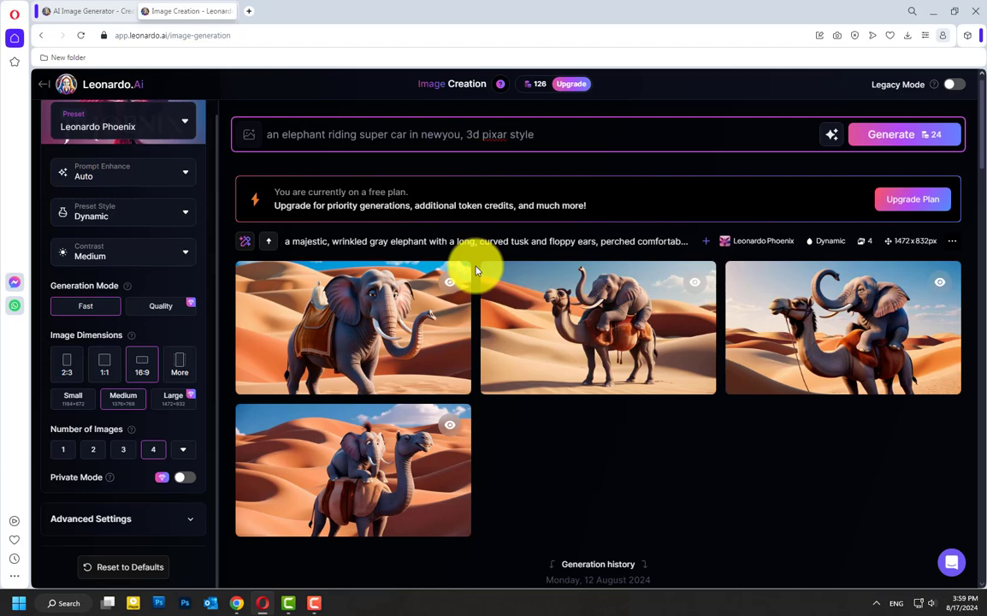
{"action": "type", "text": "rk str"}
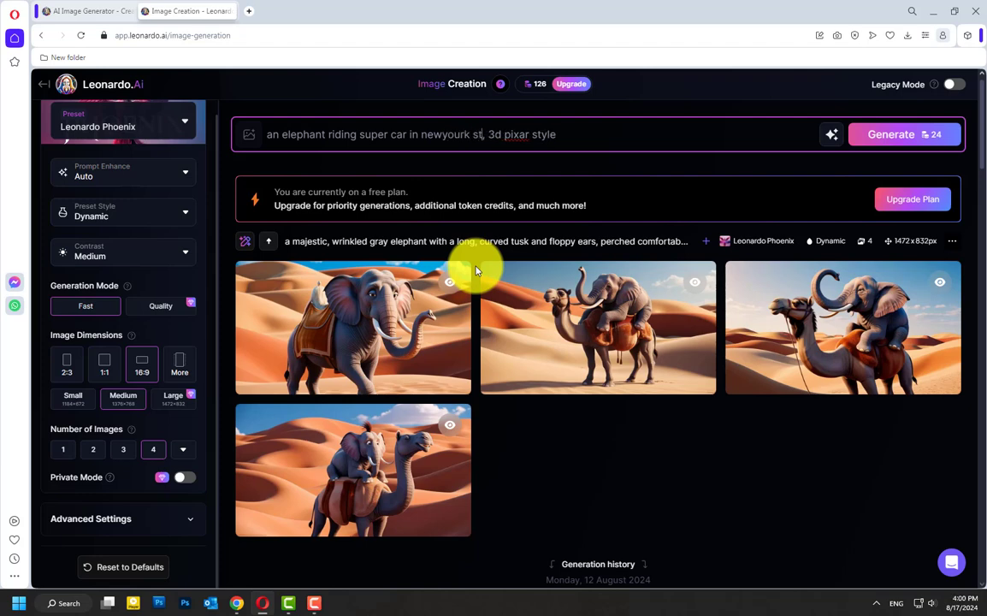
{"action": "type", "text": "eets"}
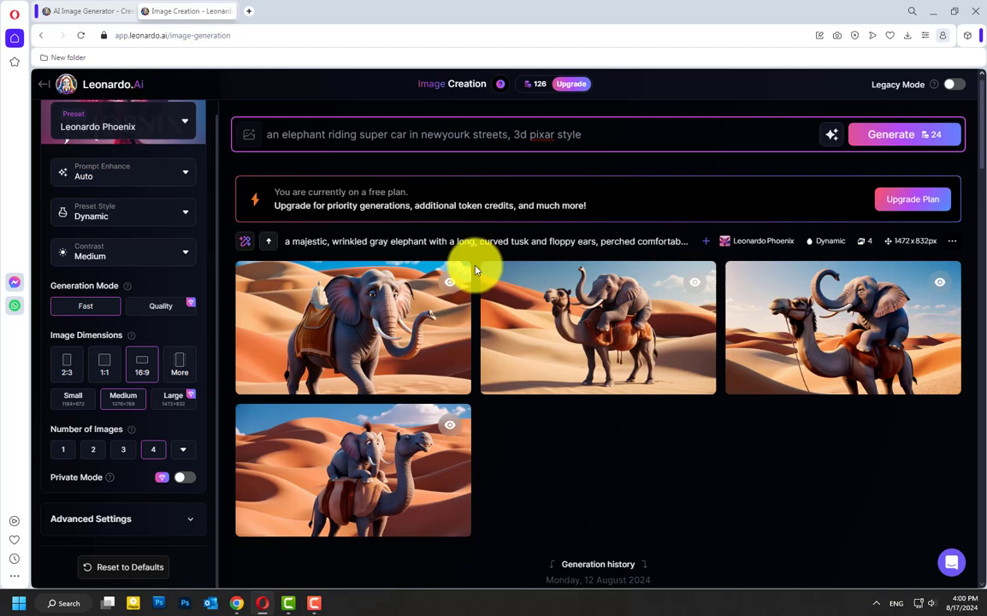
Split "newyourk" into "new yourk" in the prompt and generate the super car images.
{"action": "left_click_drag", "start_coordinate": [420, 135], "coordinate": [460, 135]}
{"action": "right_click", "coordinate": [460, 137]}
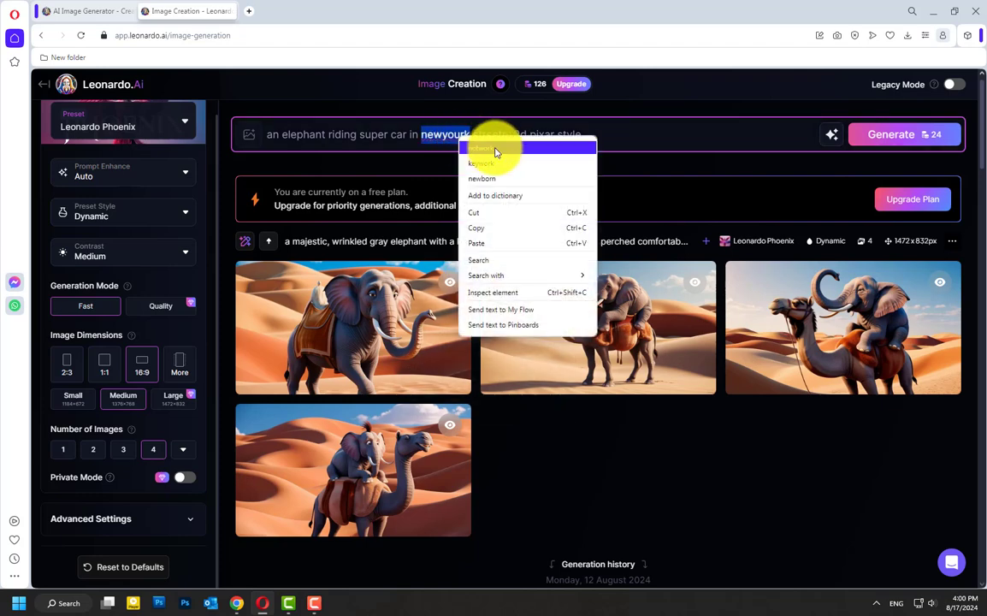
{"action": "left_click", "coordinate": [443, 135]}
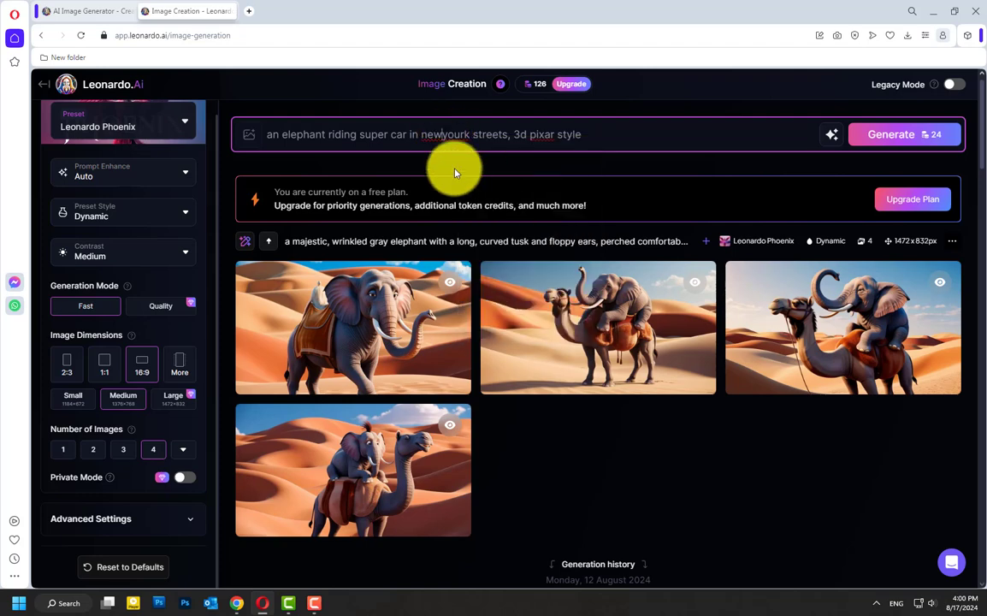
{"action": "left_click", "coordinate": [886, 137]}
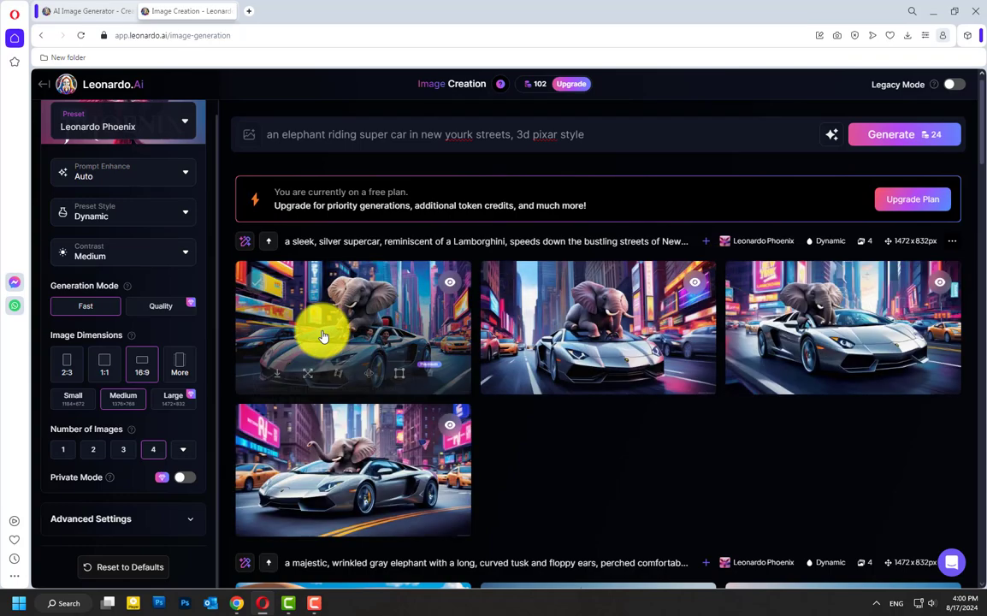
View the generated images of the elephant on the super car enlarged one after another, then close the enlarged view.
{"action": "left_click", "coordinate": [323, 336]}
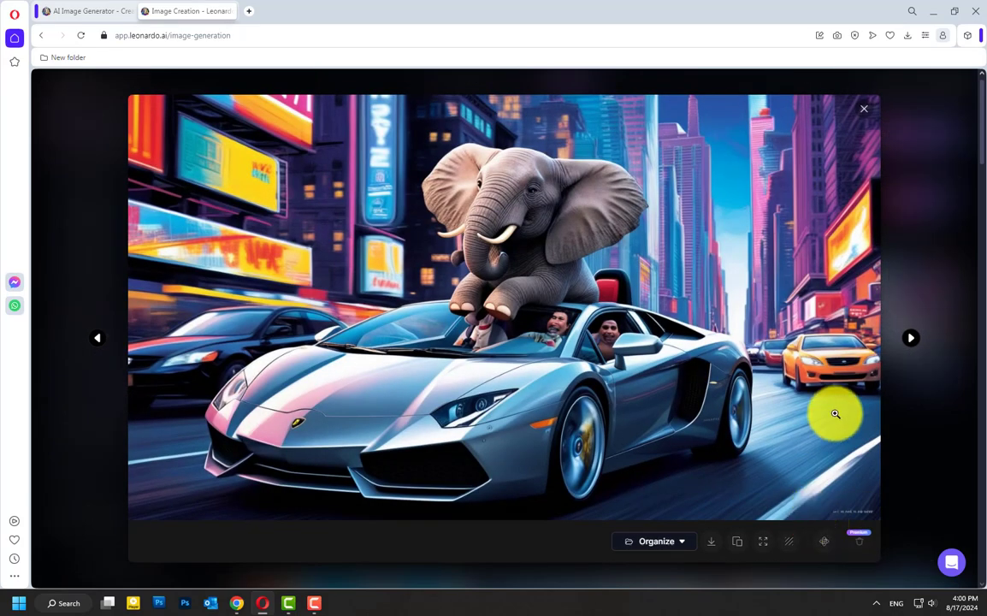
{"action": "key", "text": "Right"}
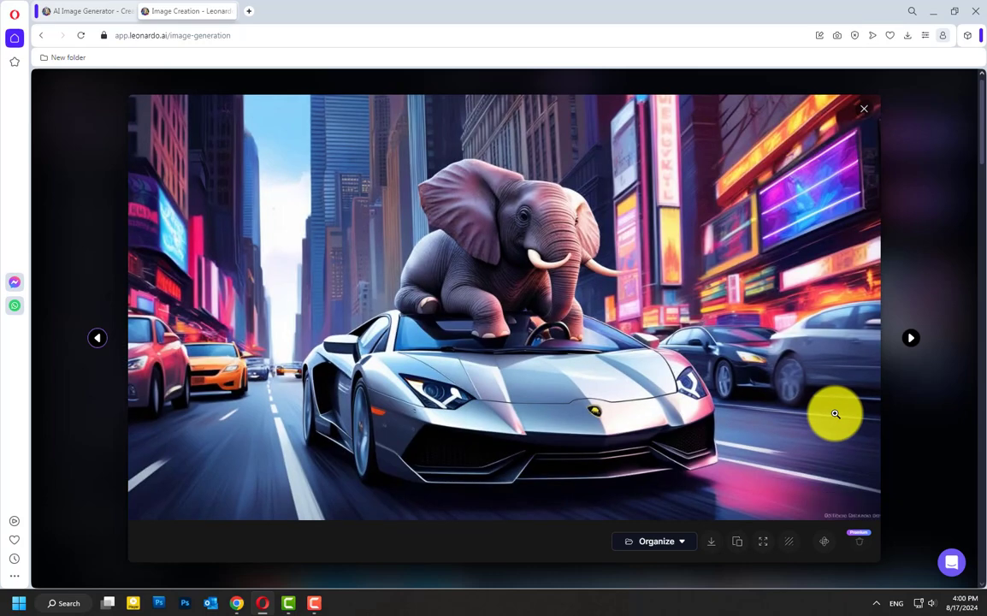
{"action": "key", "text": "Right"}
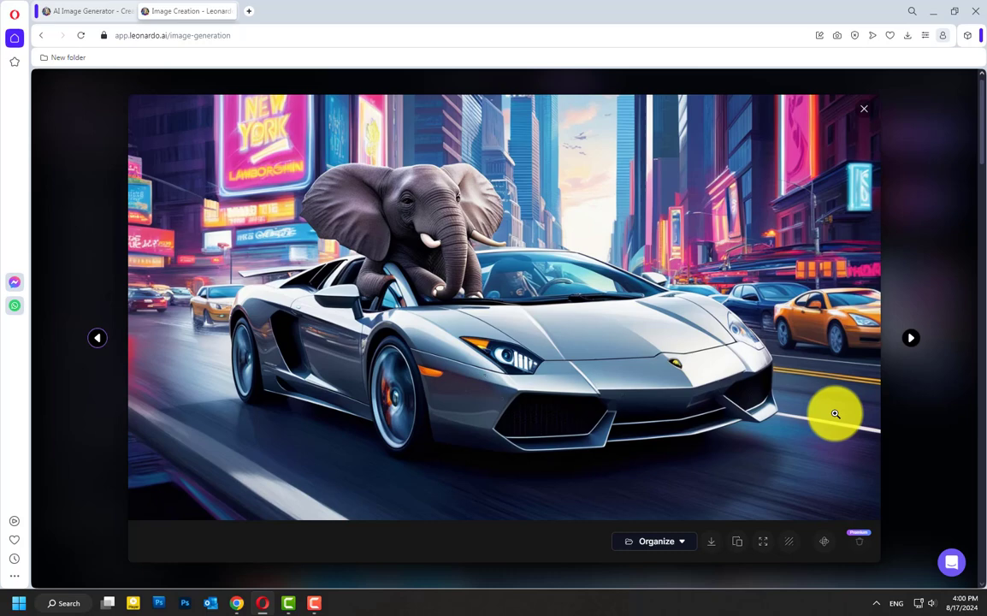
{"action": "key", "text": "Right"}
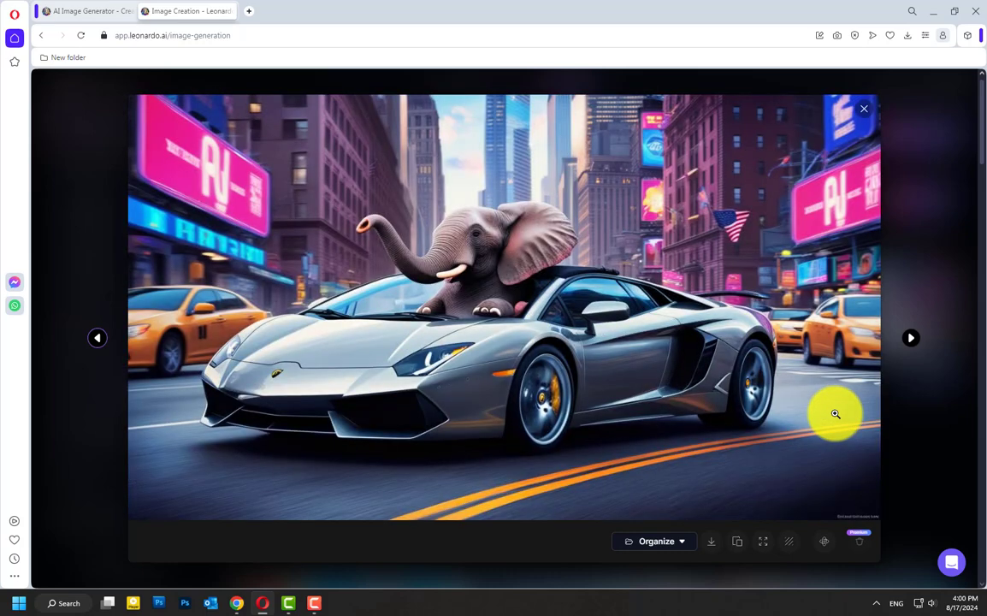
{"action": "key", "text": "Right"}
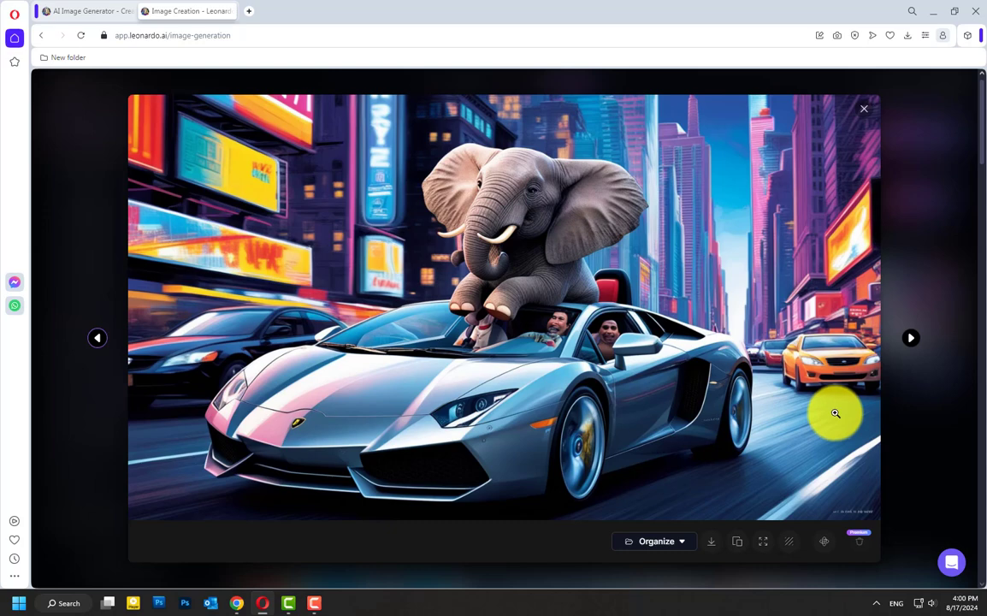
{"action": "key", "text": "Escape"}
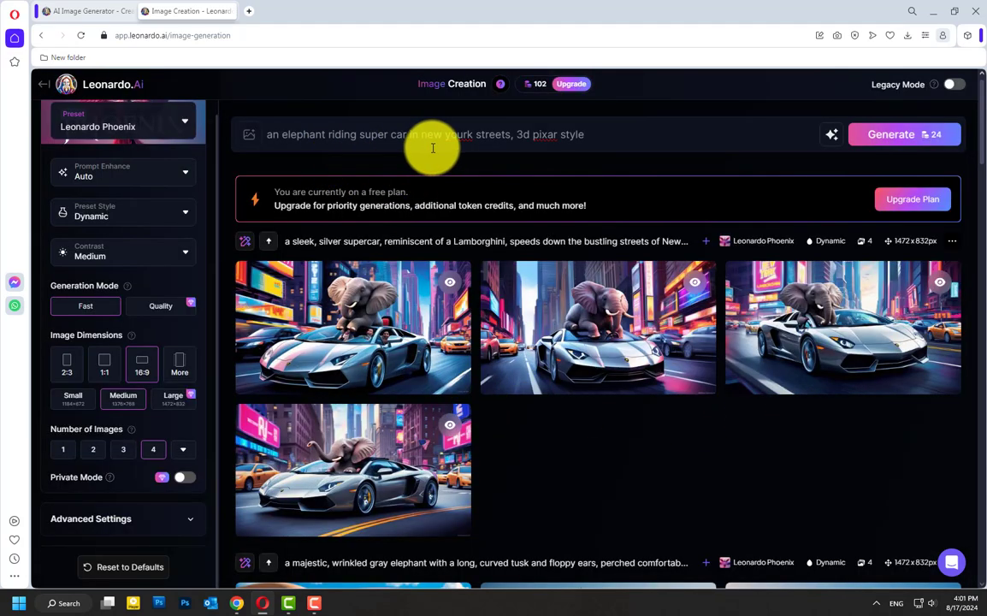
Replace "an elephant riding super car in new yourk streets" in the prompt with "donkry on banana boat".
{"action": "left_click", "coordinate": [511, 135]}
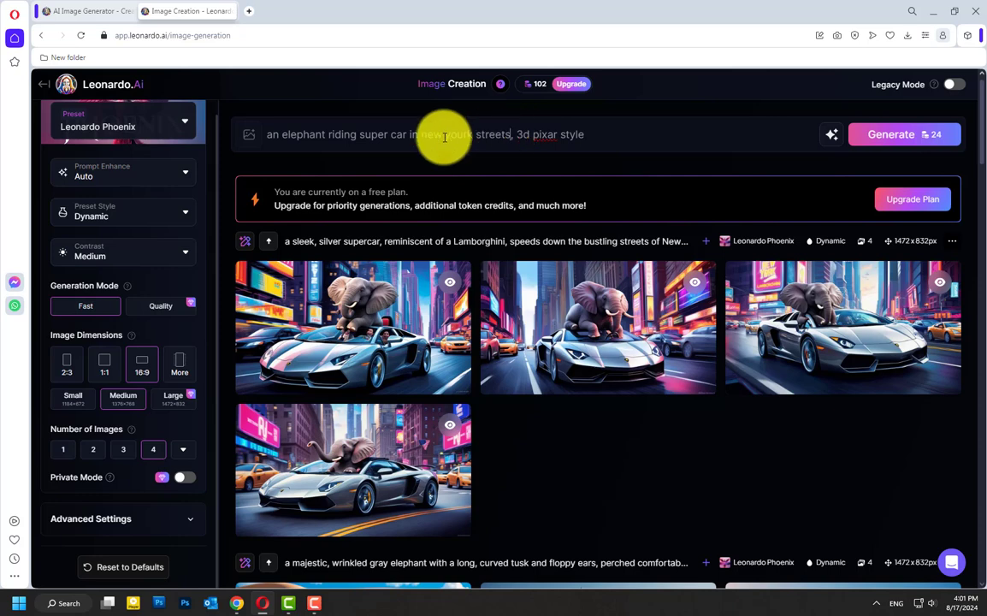
{"action": "left_click_drag", "start_coordinate": [444, 137], "coordinate": [261, 134]}
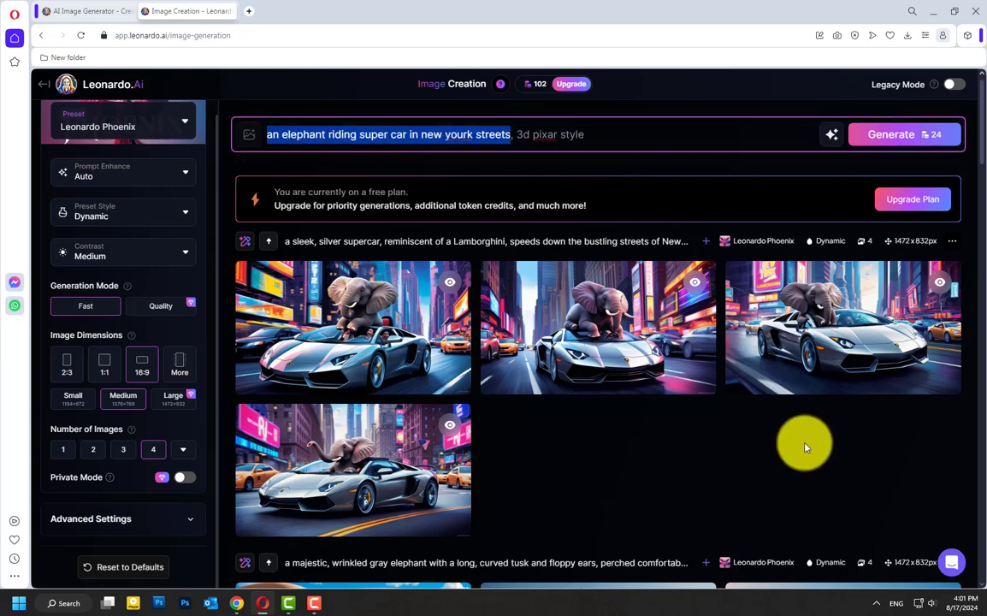
{"action": "key", "text": "BackSpace"}
{"action": "type", "text": "don"}
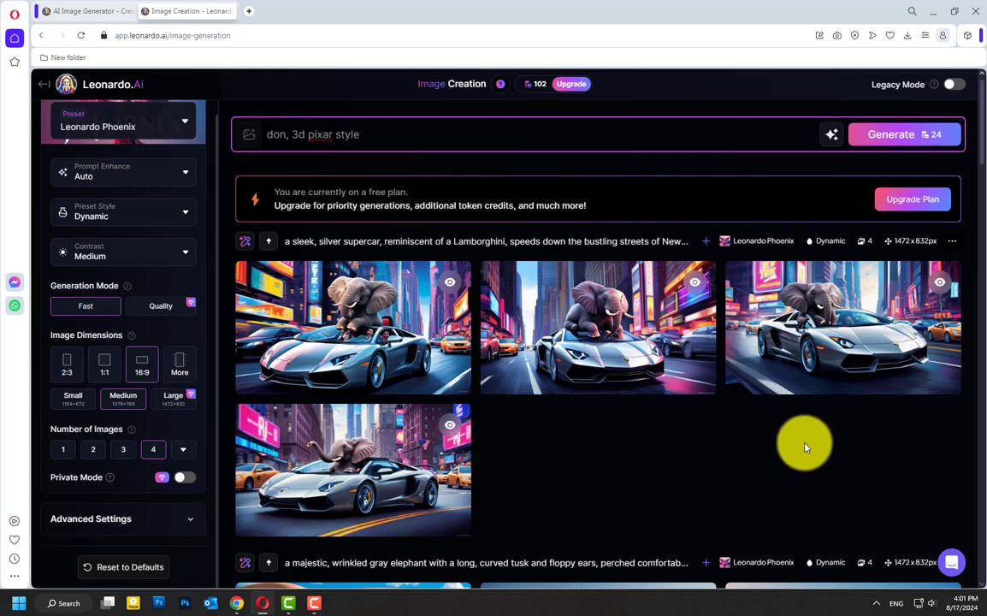
{"action": "type", "text": "kry "}
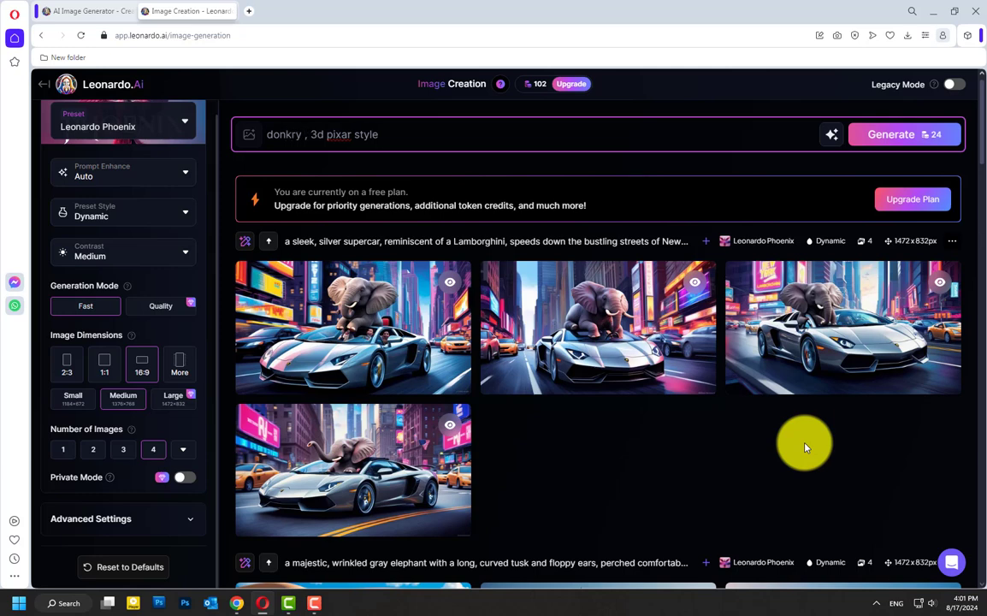
{"action": "type", "text": "on bam"}
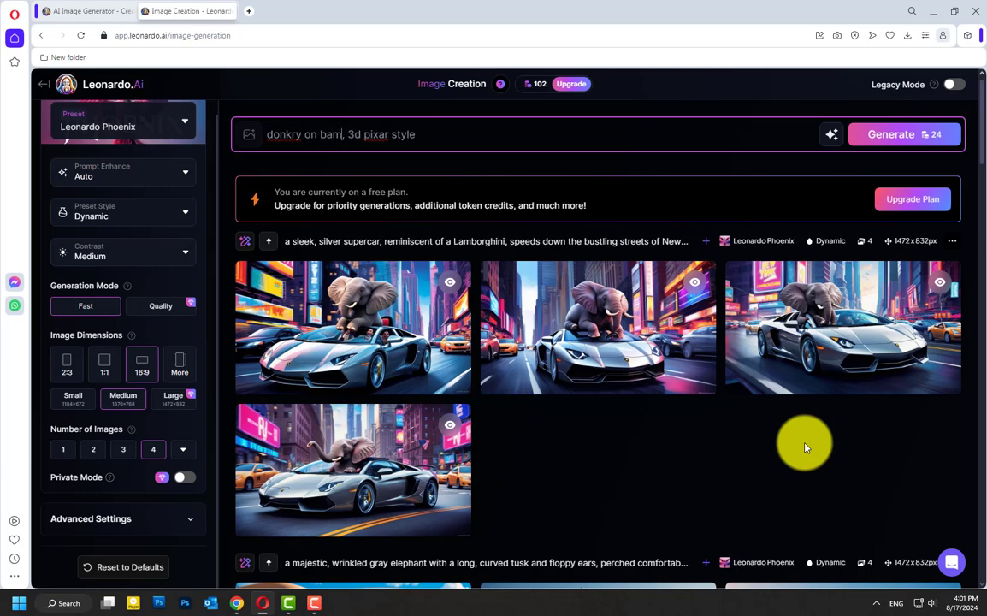
{"action": "key", "text": "BackSpace"}
{"action": "type", "text": "nana b"}
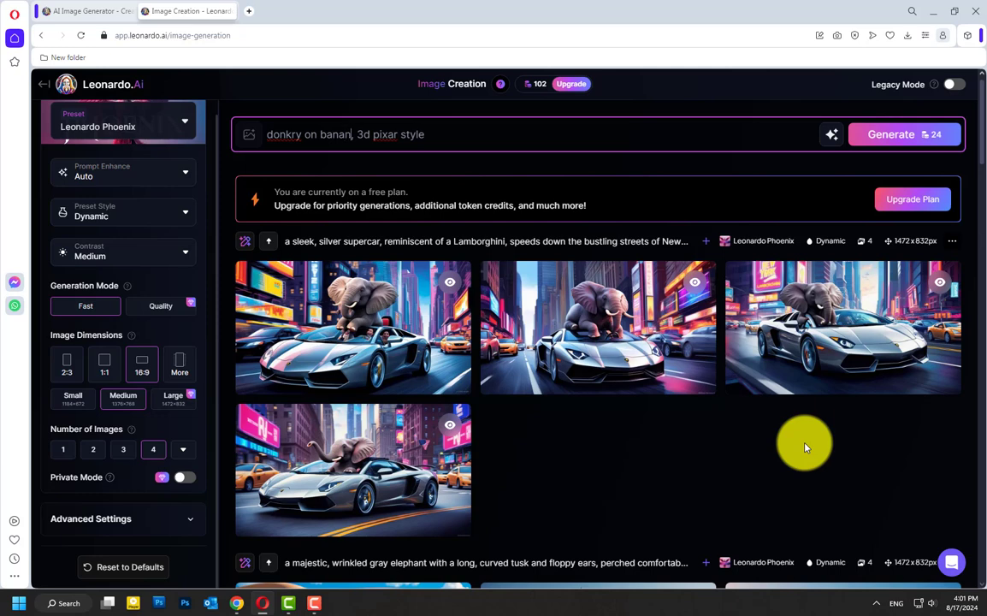
{"action": "type", "text": "oat"}
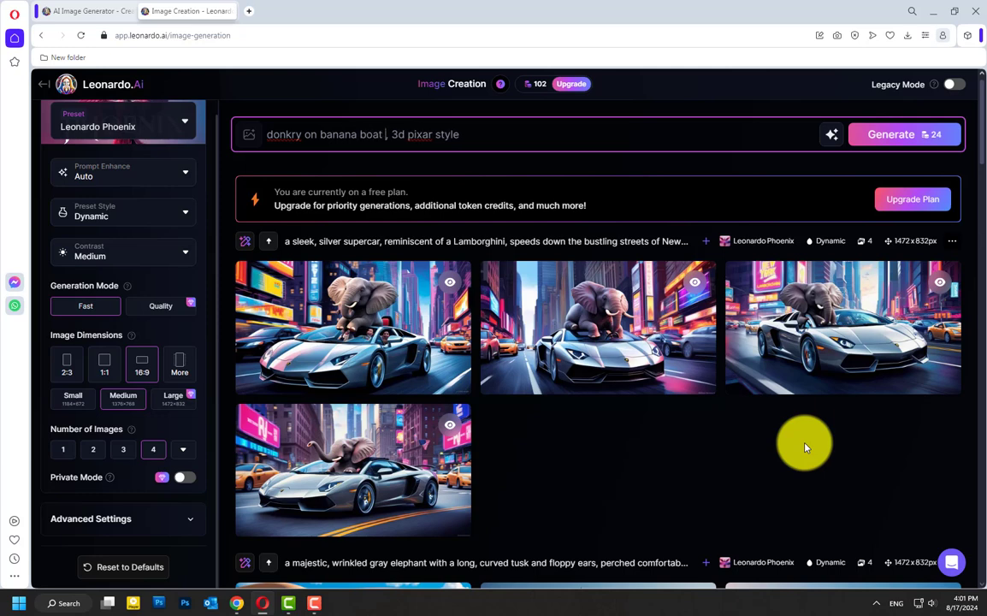
Add "in the ocean" after "banana boat" in the prompt and generate the images.
{"action": "type", "text": " in"}
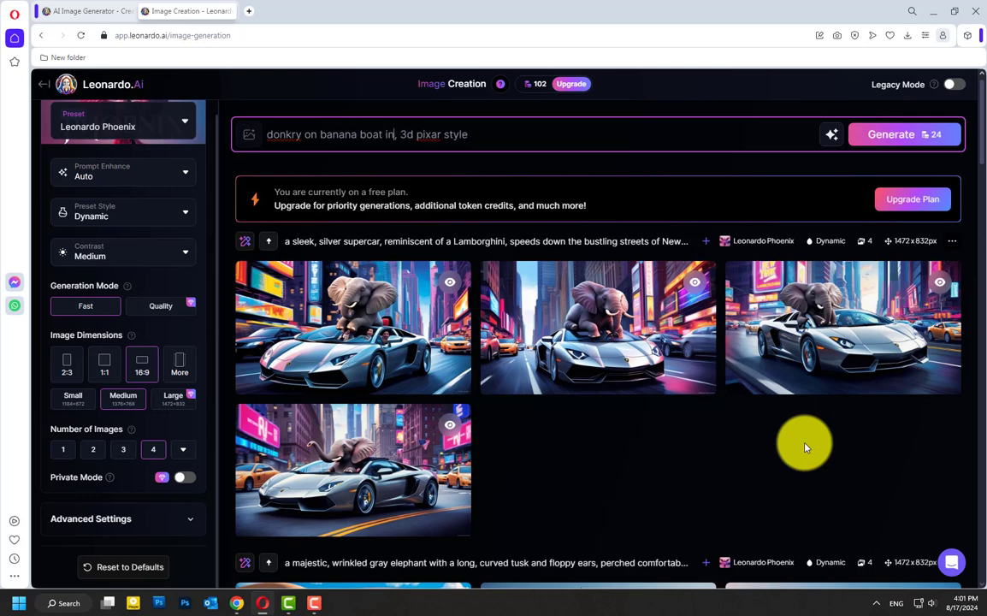
{"action": "type", "text": " the "}
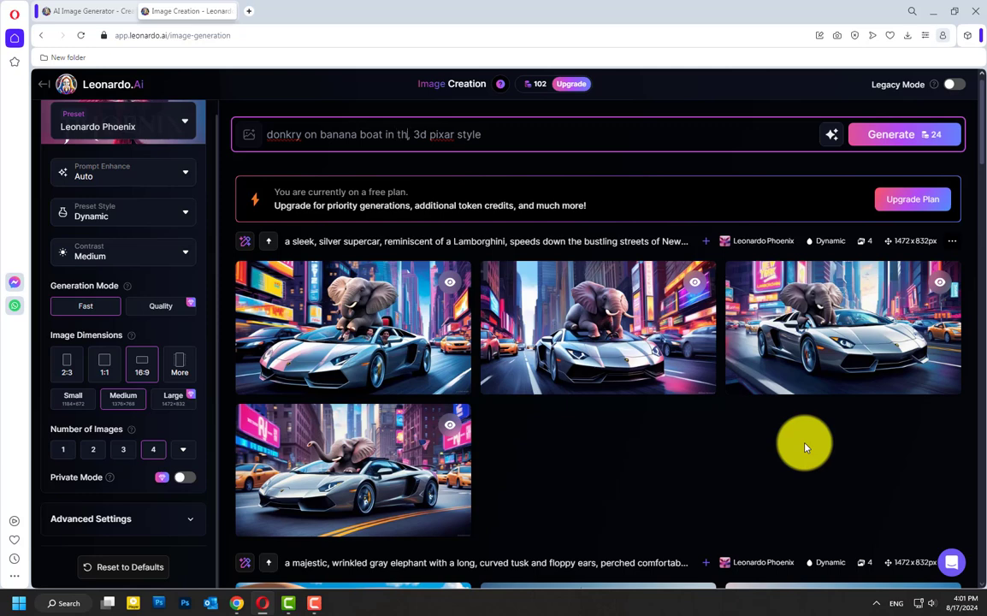
{"action": "type", "text": "ocesn"}
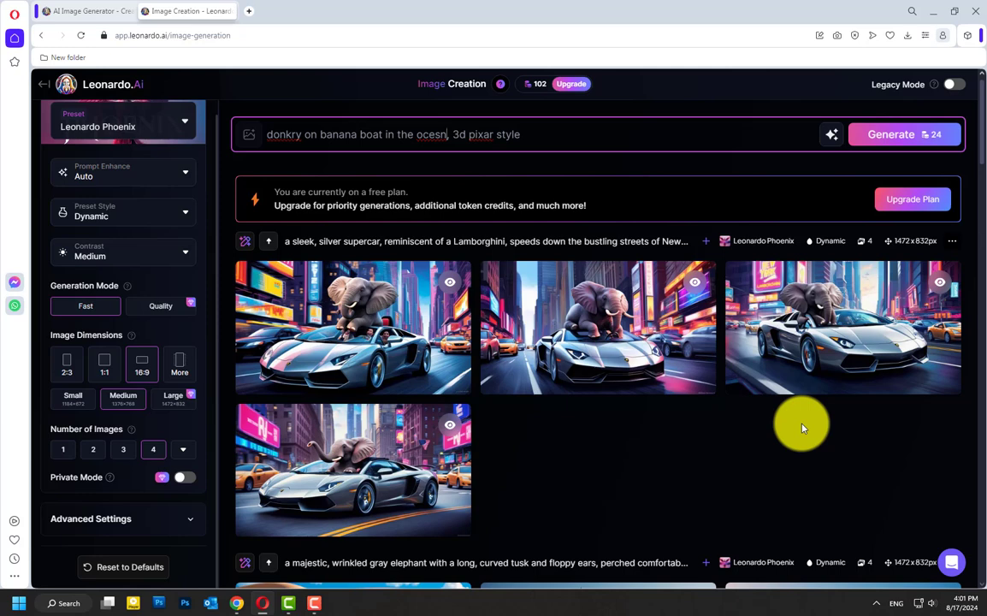
{"action": "key", "text": "BackSpace"}
{"action": "key", "text": "BackSpace"}
{"action": "type", "text": "an"}
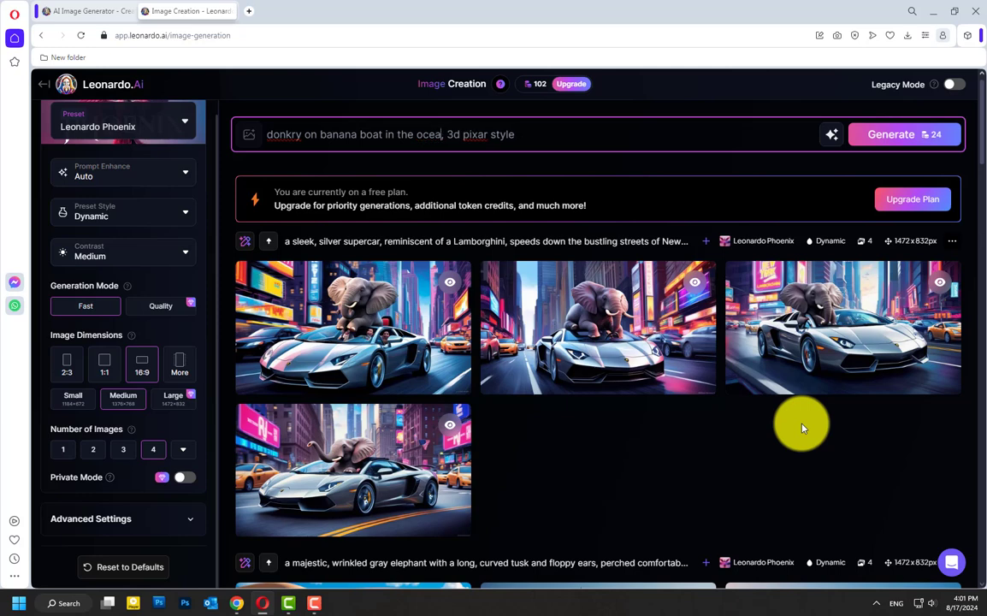
{"action": "left_click", "coordinate": [879, 142]}
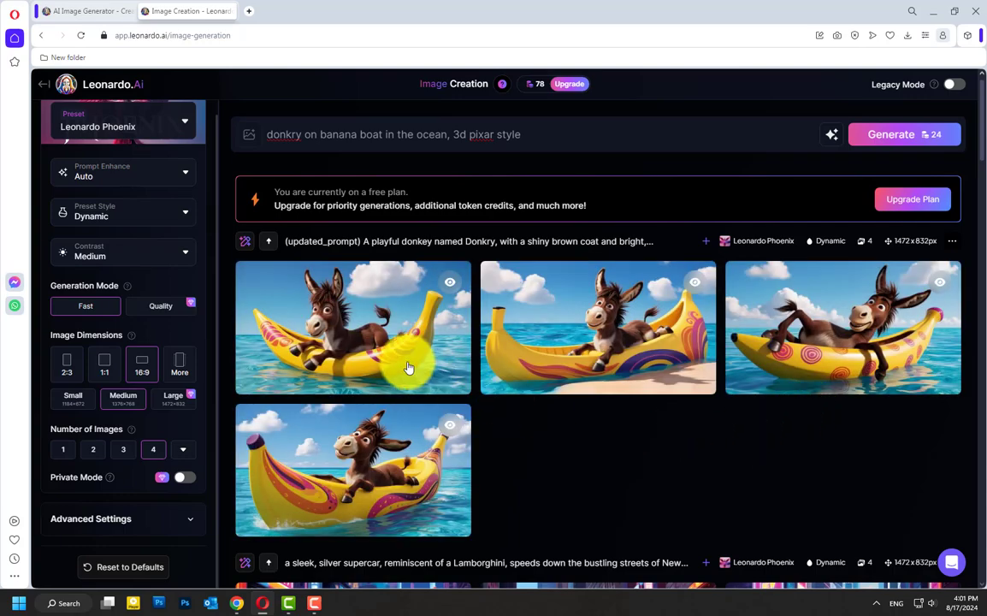
{"action": "mouse_move", "coordinate": [403, 352]}
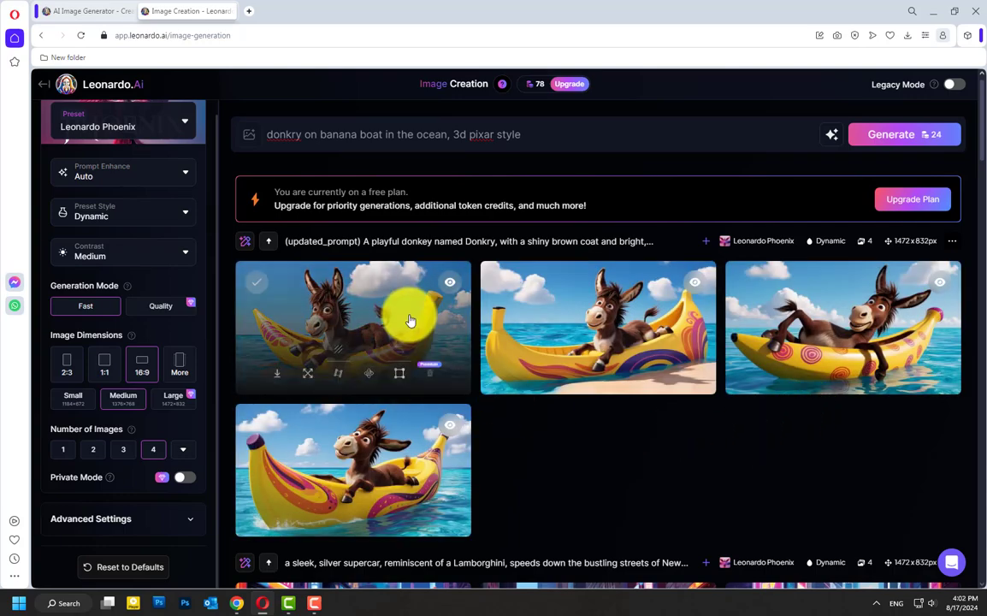
View the generated images of the donkey on the banana boat enlarged one after another, then close the enlarged view.
{"action": "left_click", "coordinate": [410, 320]}
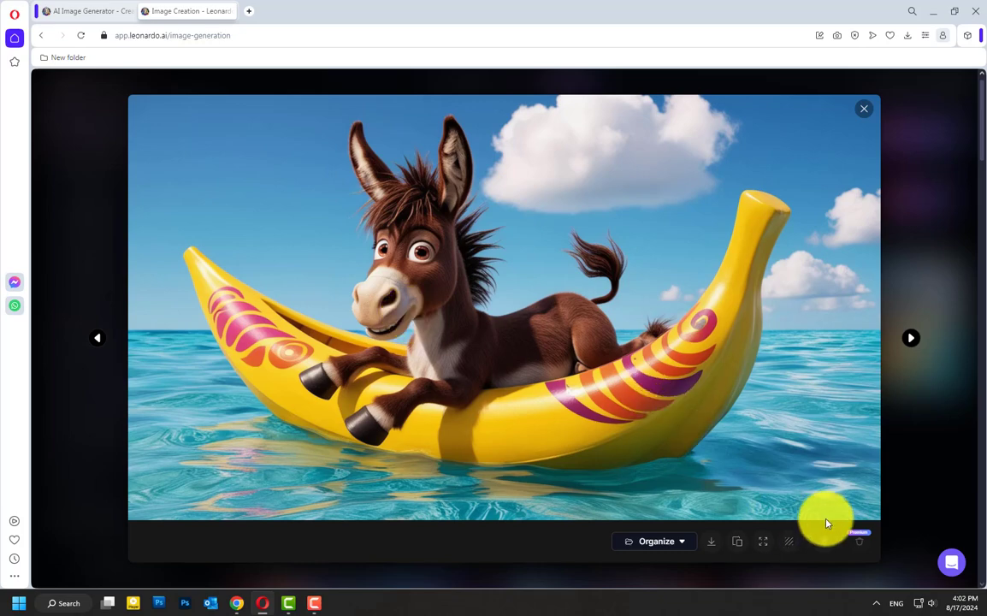
{"action": "key", "text": "Right"}
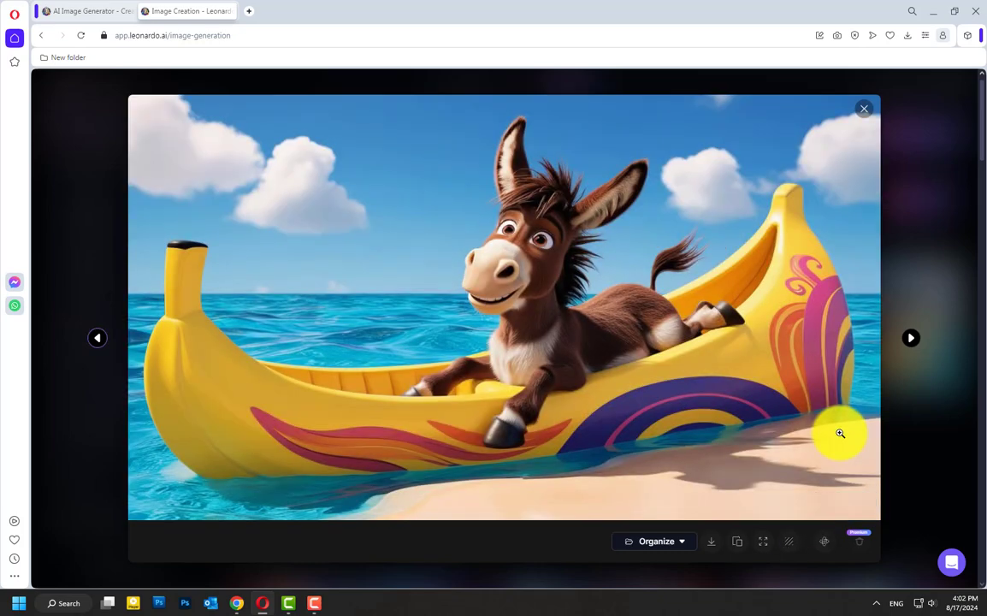
{"action": "key", "text": "Right"}
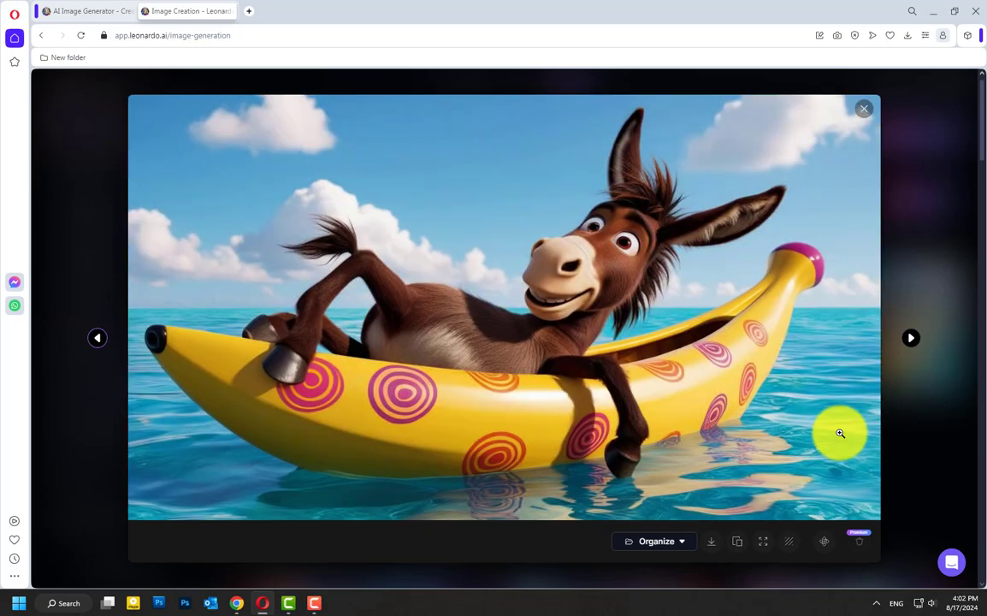
{"action": "key", "text": "Right"}
{"action": "key", "text": "Right"}
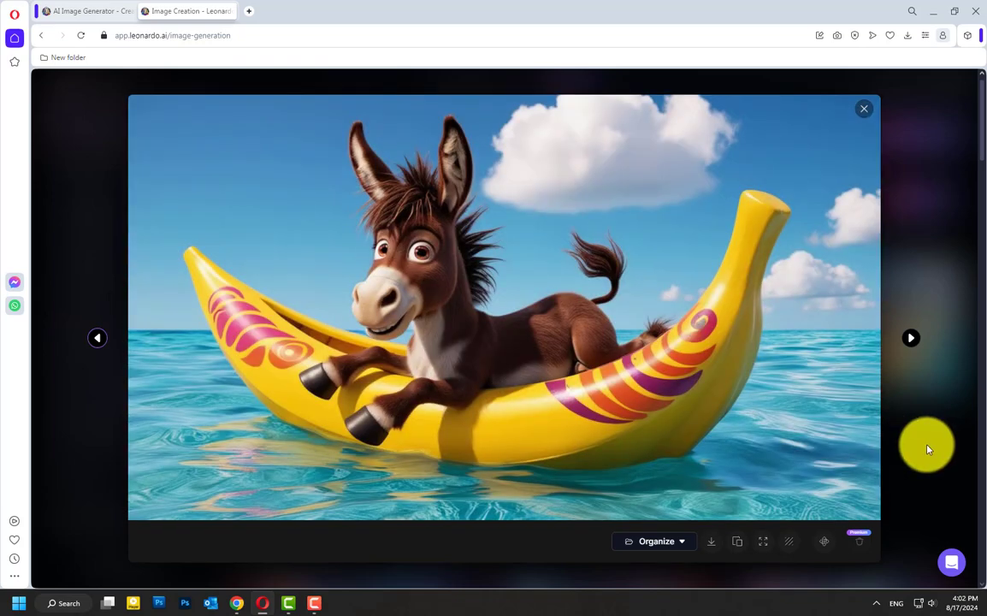
{"action": "key", "text": "Escape"}
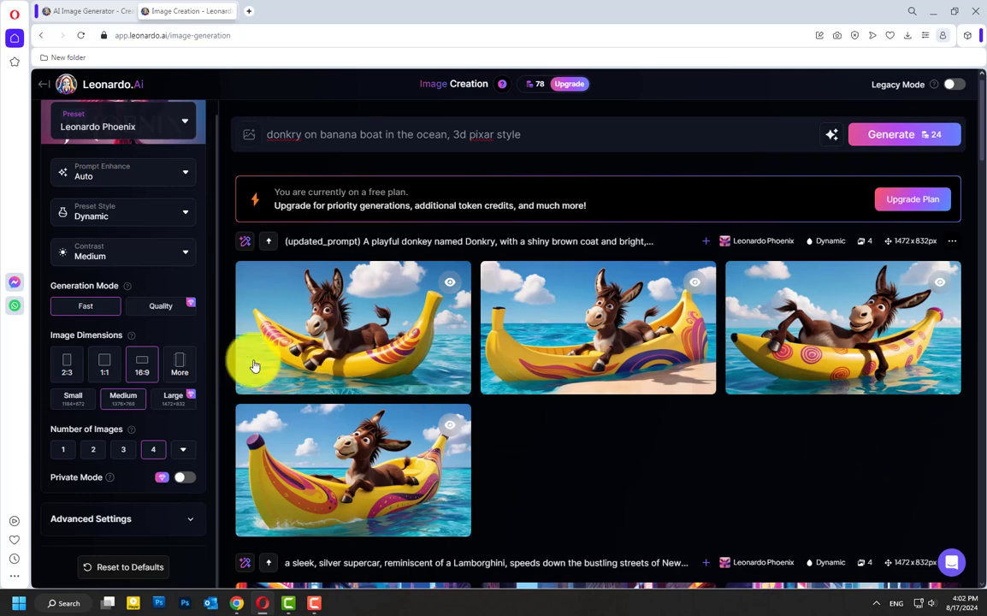
Look through the available platform presets, the preset style options and the contrast levels without changing them.
{"action": "mouse_move", "coordinate": [524, 88]}
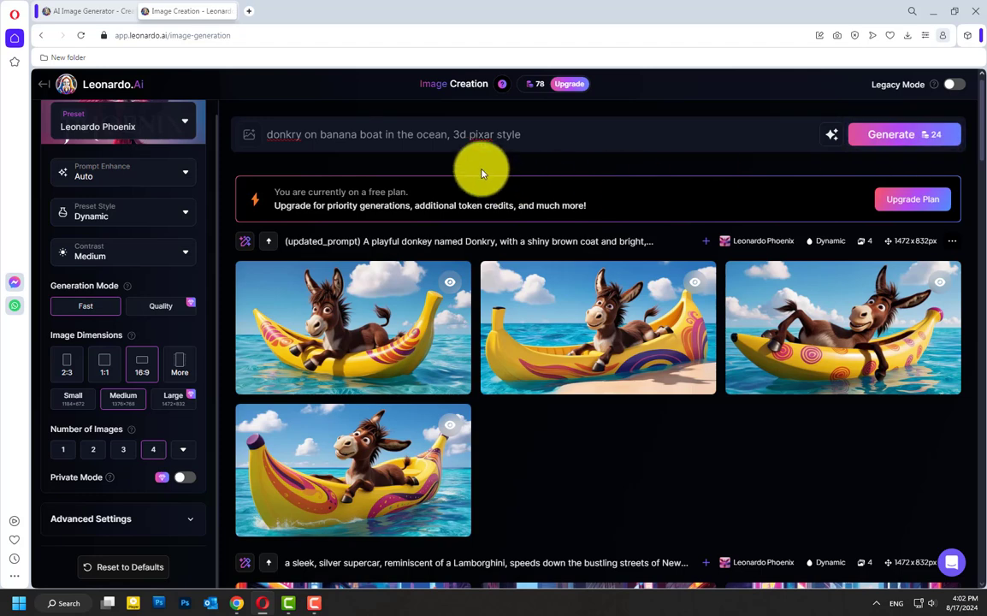
{"action": "left_click", "coordinate": [157, 126]}
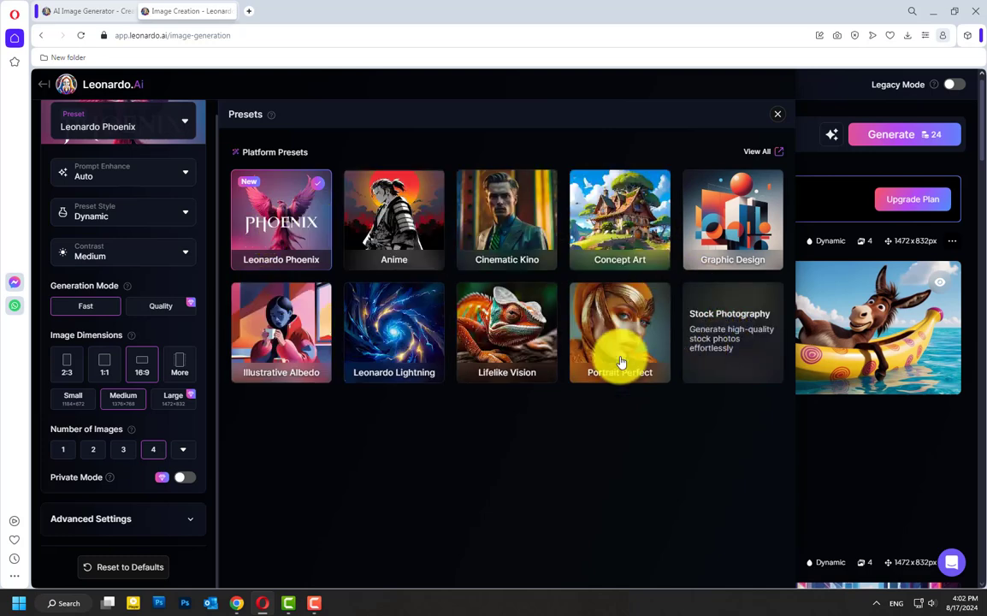
{"action": "left_click", "coordinate": [166, 216]}
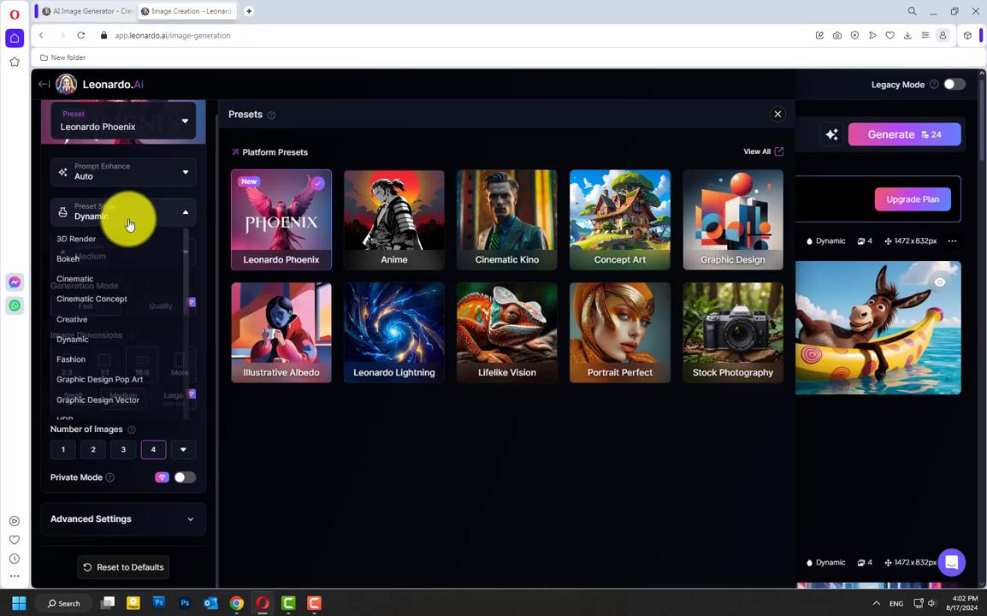
{"action": "left_click", "coordinate": [128, 221]}
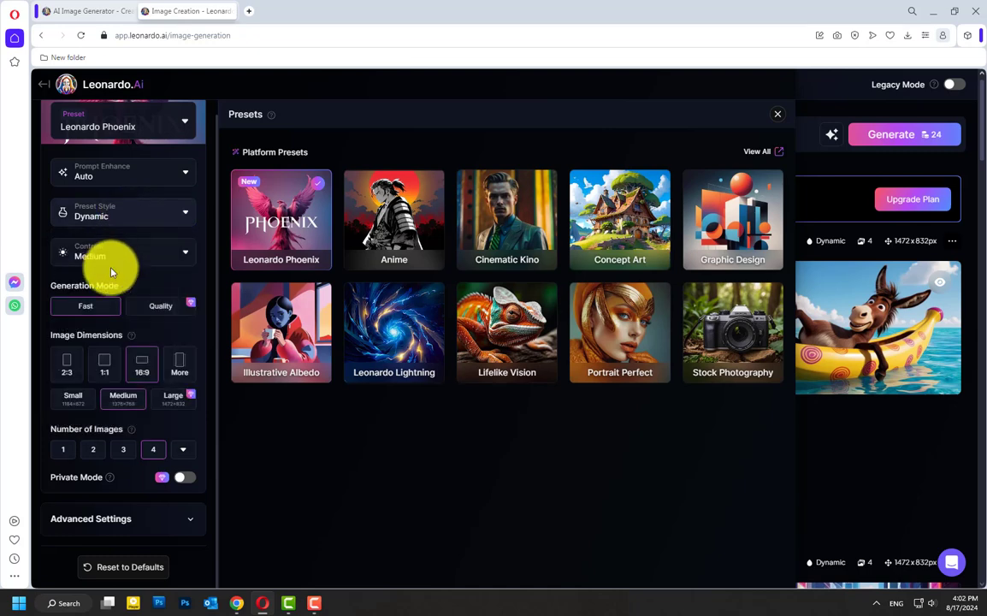
{"action": "left_click", "coordinate": [124, 224]}
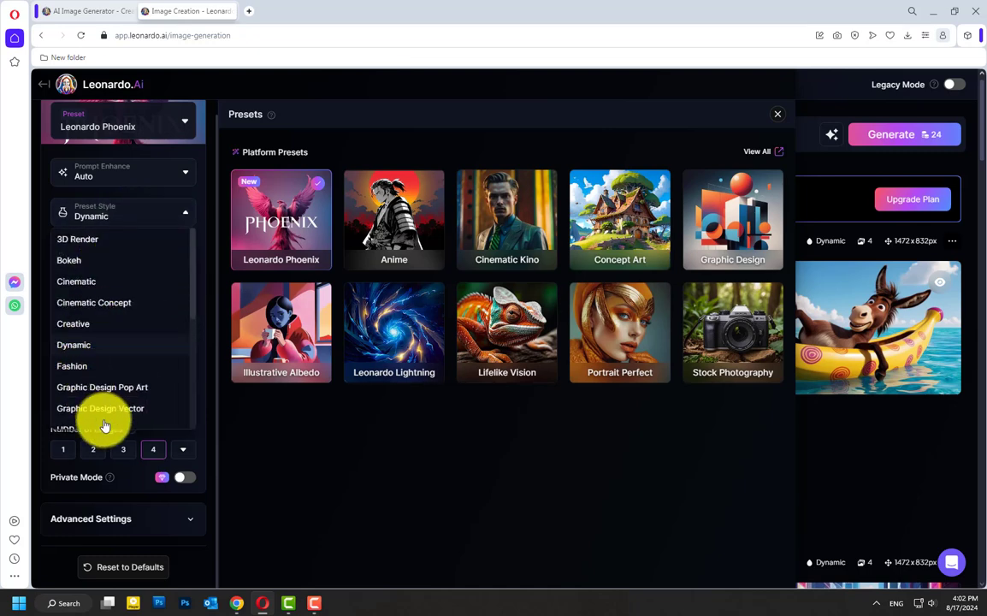
{"action": "scroll", "coordinate": [103, 420], "scroll_direction": "down", "scroll_amount": 5}
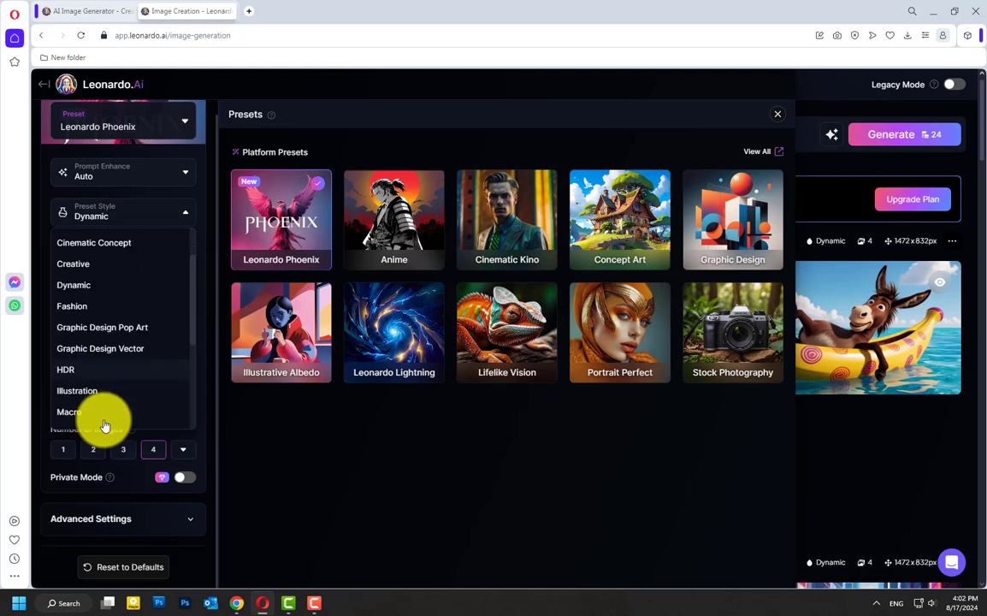
{"action": "left_click", "coordinate": [315, 450]}
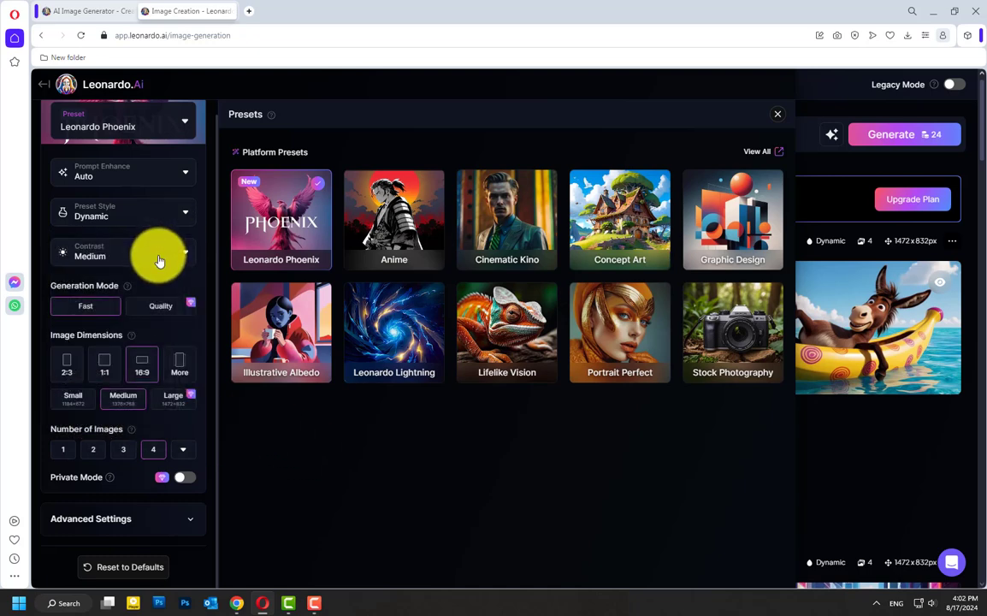
{"action": "left_click", "coordinate": [159, 261]}
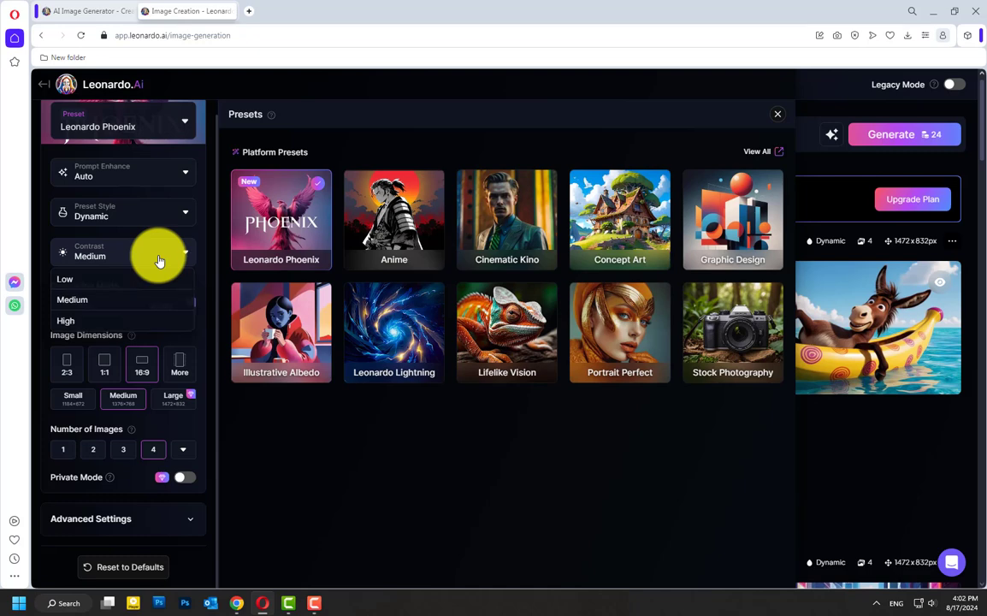
{"action": "left_click", "coordinate": [159, 261]}
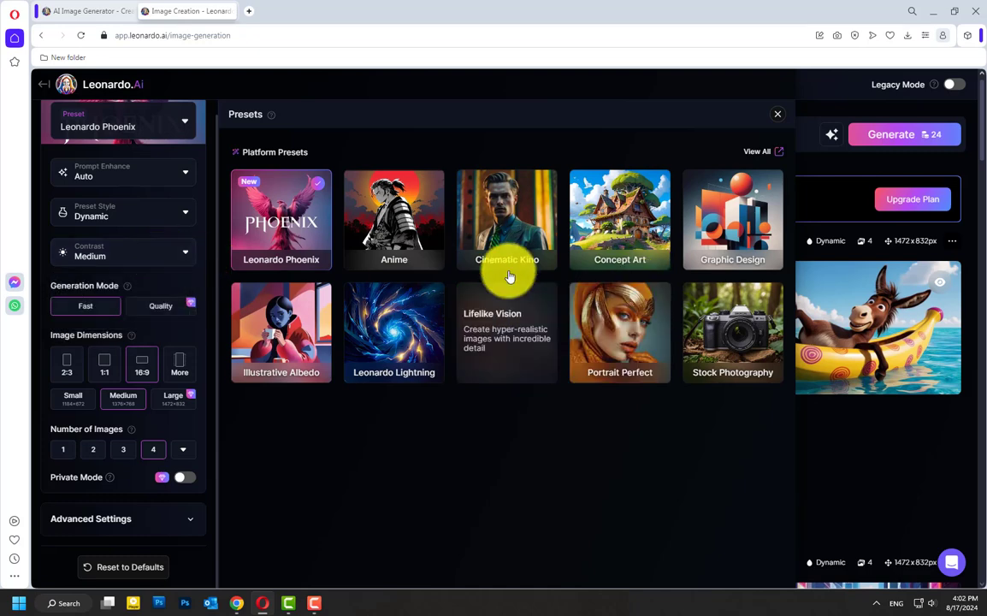
Switch the generation preset to Cinematic Kino and close the preset selection.
{"action": "left_click", "coordinate": [509, 243]}
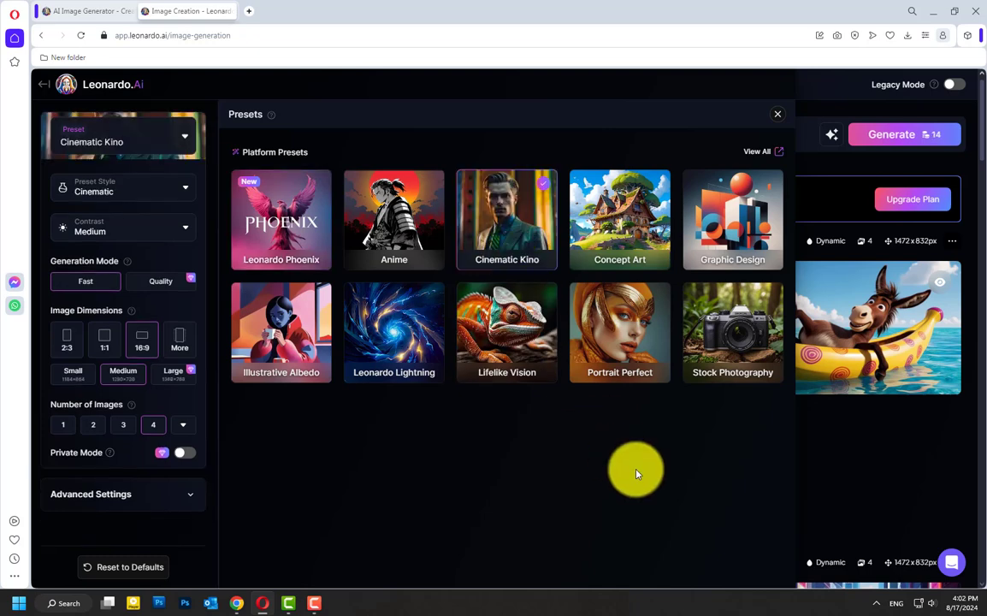
{"action": "left_click", "coordinate": [780, 118]}
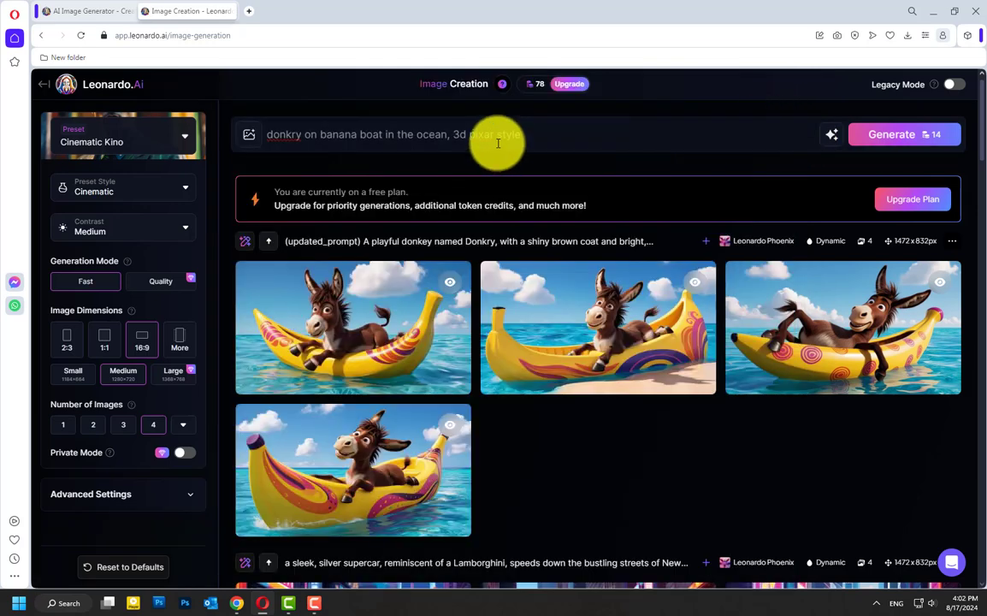
Remove "3d pixar style" from the end of the prompt and generate the banana boat images.
{"action": "left_click_drag", "start_coordinate": [453, 134], "coordinate": [541, 134]}
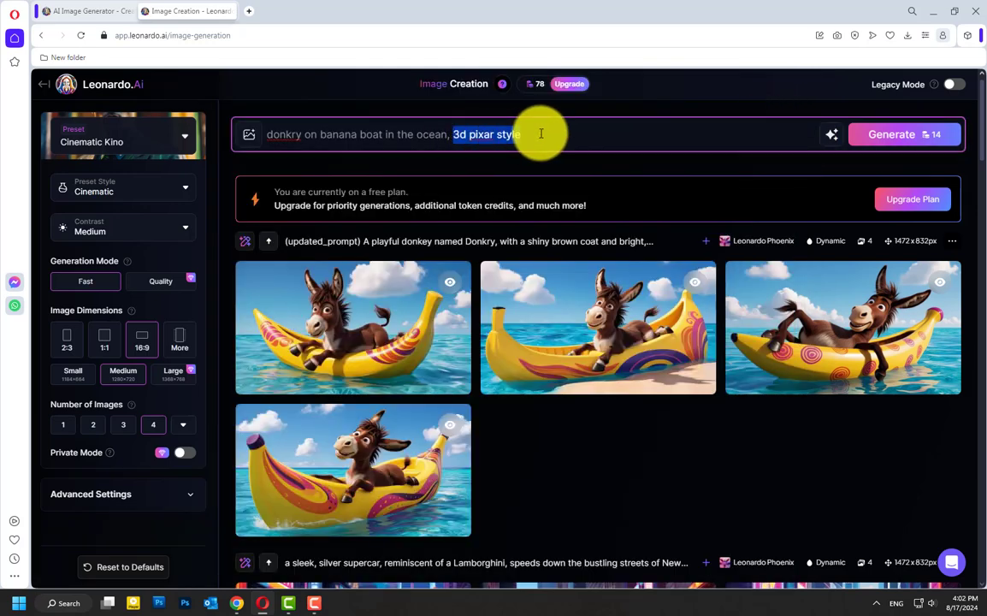
{"action": "key", "text": "BackSpace"}
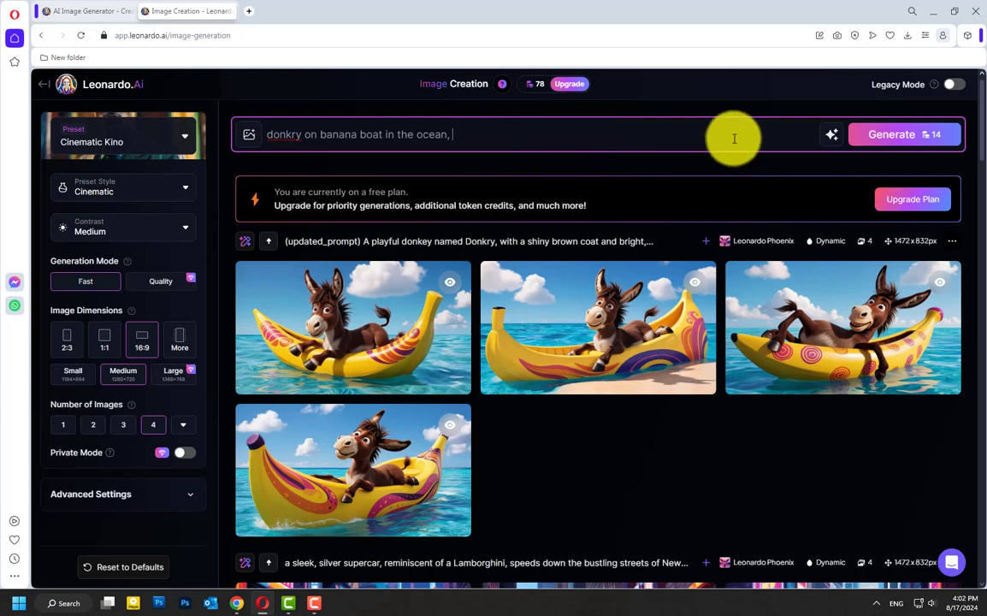
{"action": "left_click", "coordinate": [897, 139]}
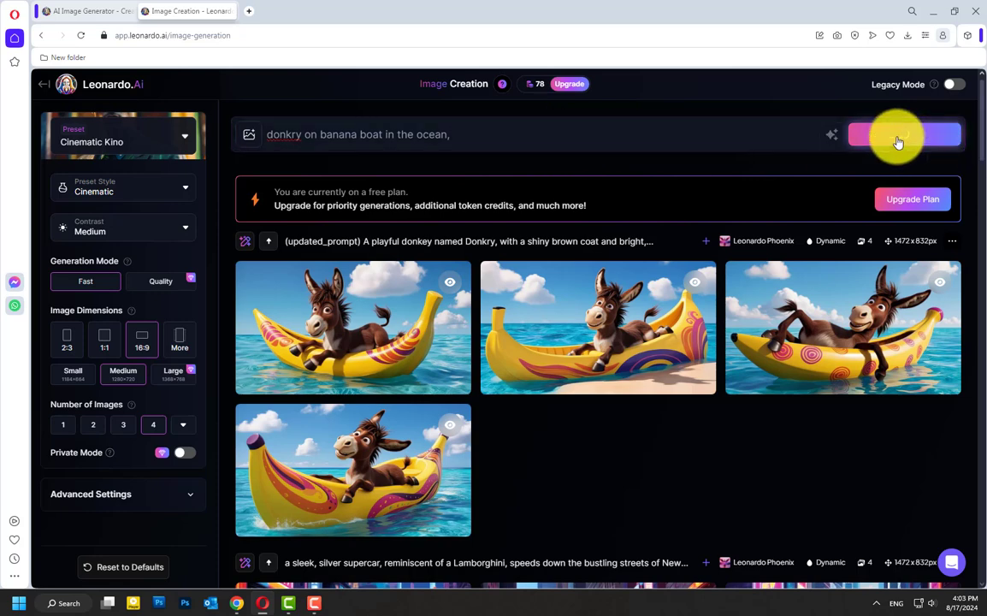
{"action": "left_click", "coordinate": [898, 143]}
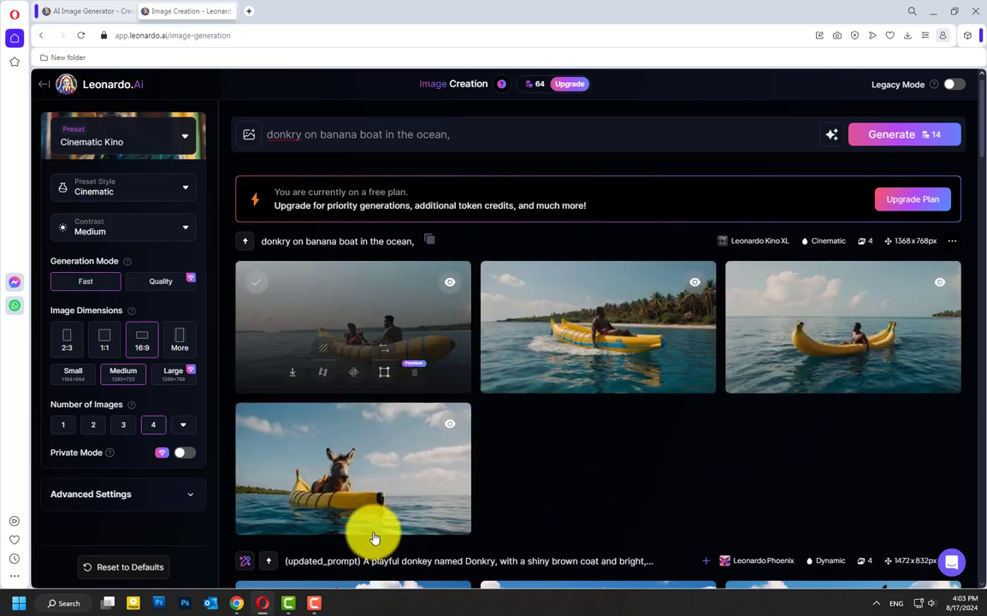
{"action": "left_click", "coordinate": [382, 498]}
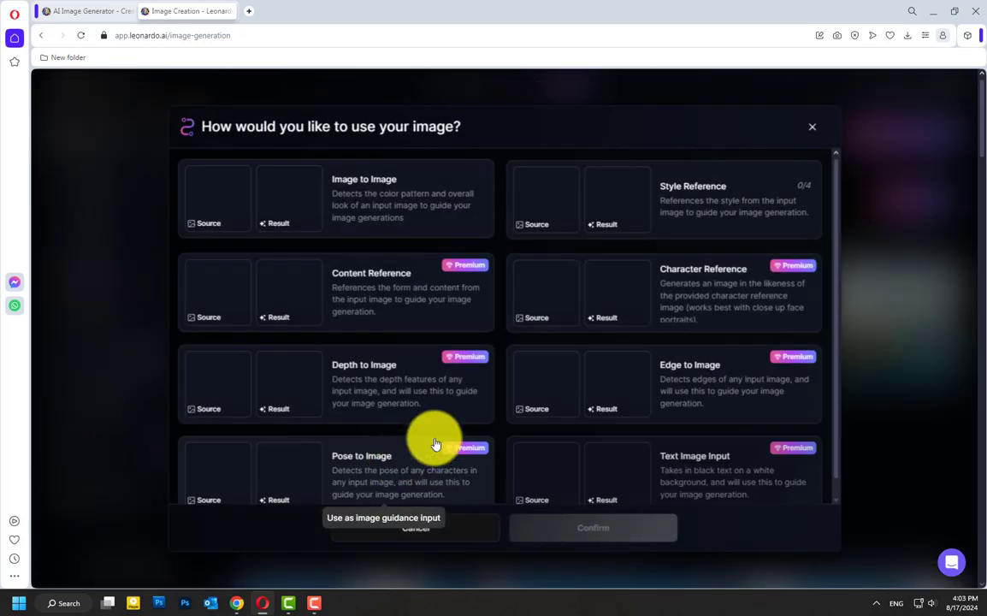
{"action": "left_click", "coordinate": [434, 444]}
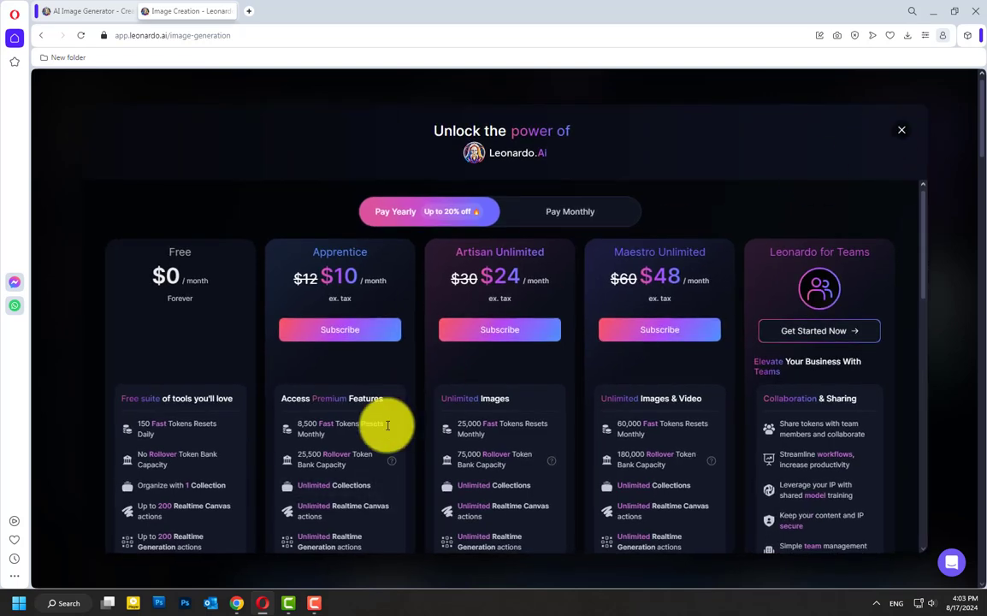
{"action": "left_click", "coordinate": [902, 130]}
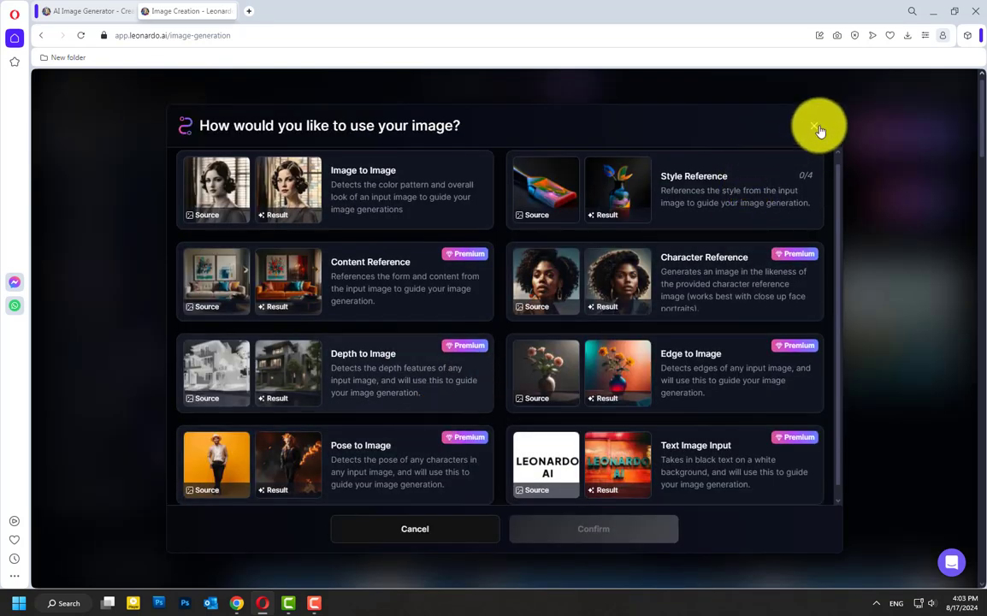
{"action": "key", "text": "Escape"}
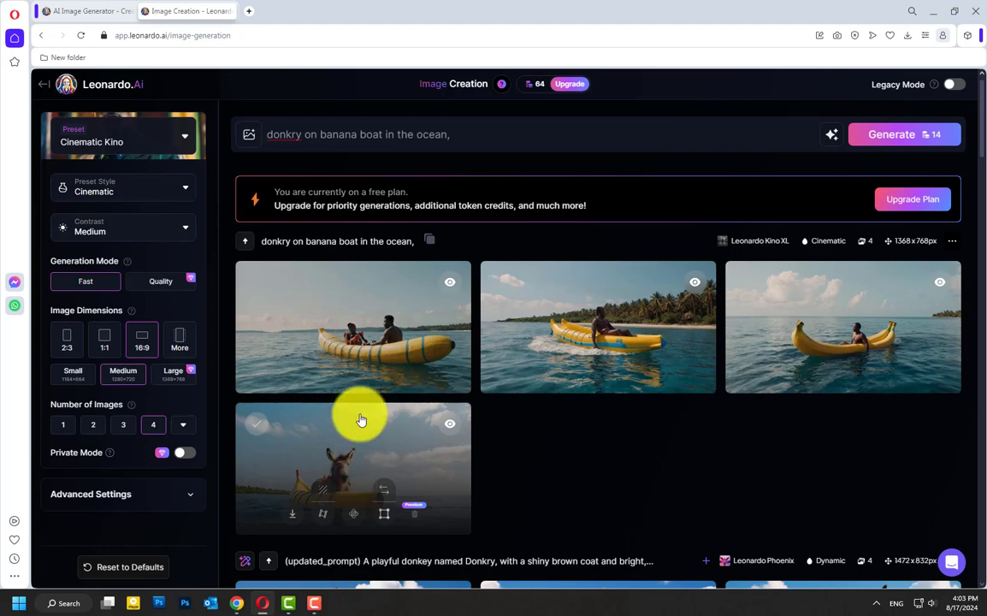
View the four Cinematic Kino banana boat images enlarged, starting with the donkey image, then close the enlarged view.
{"action": "left_click", "coordinate": [360, 416]}
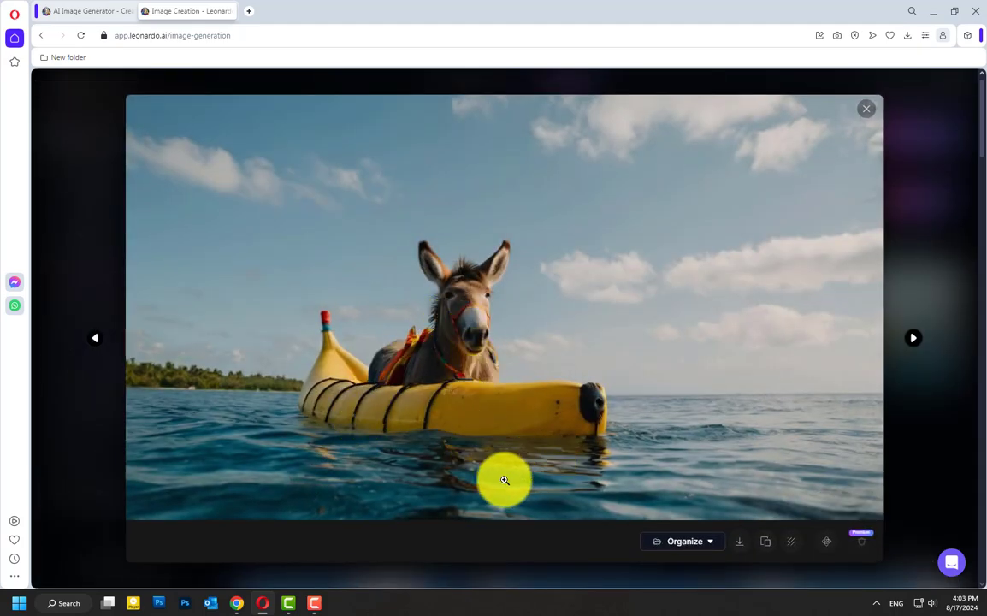
{"action": "key", "text": "Right"}
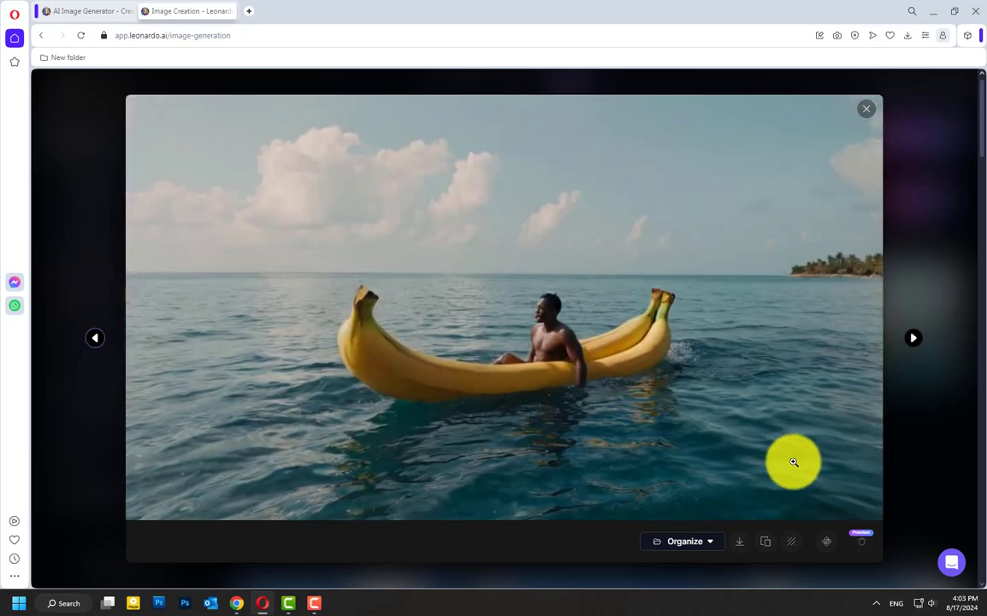
{"action": "key", "text": "Right"}
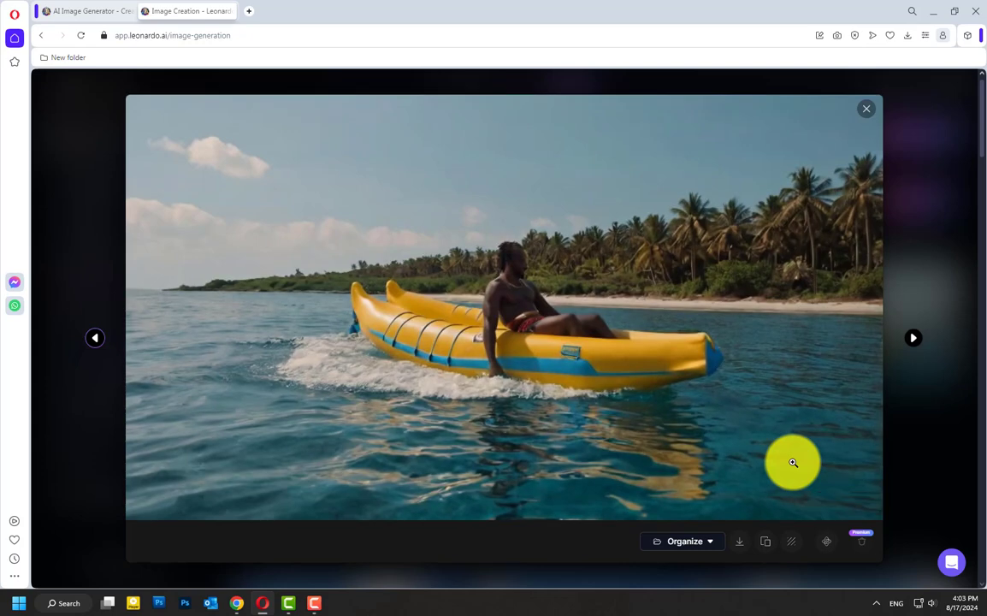
{"action": "key", "text": "Right"}
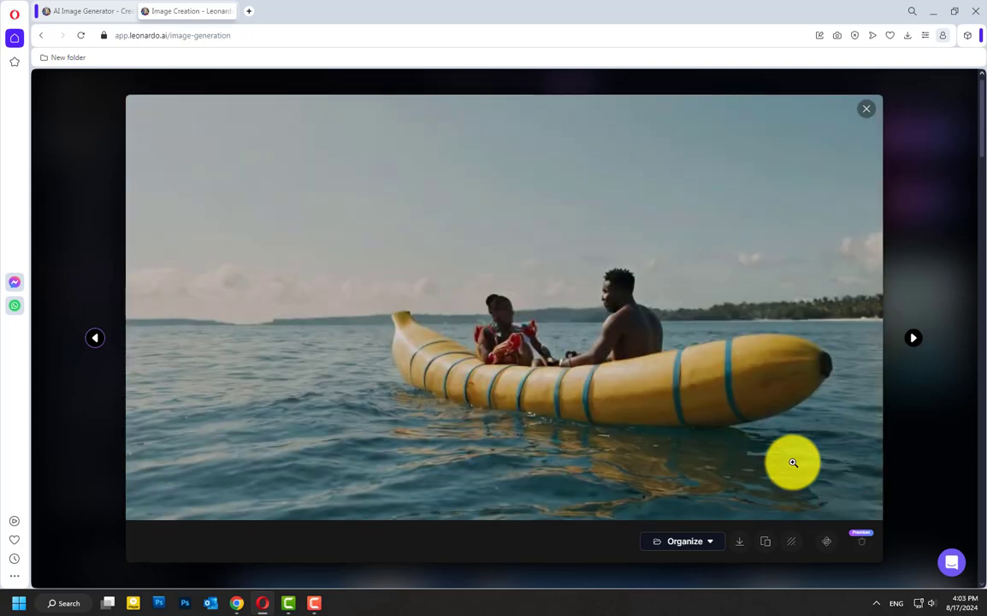
{"action": "key", "text": "Right"}
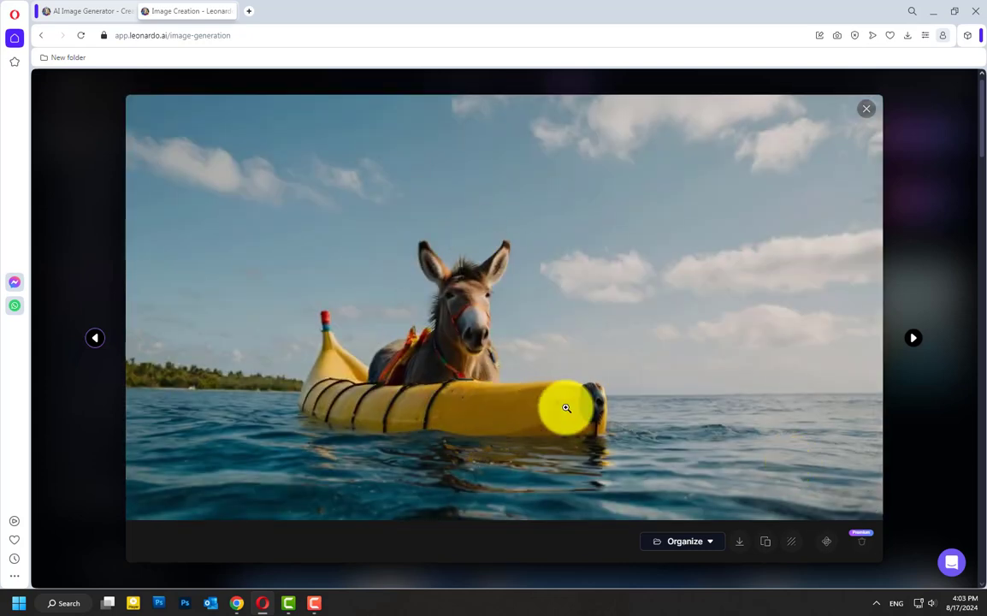
{"action": "left_click", "coordinate": [872, 115]}
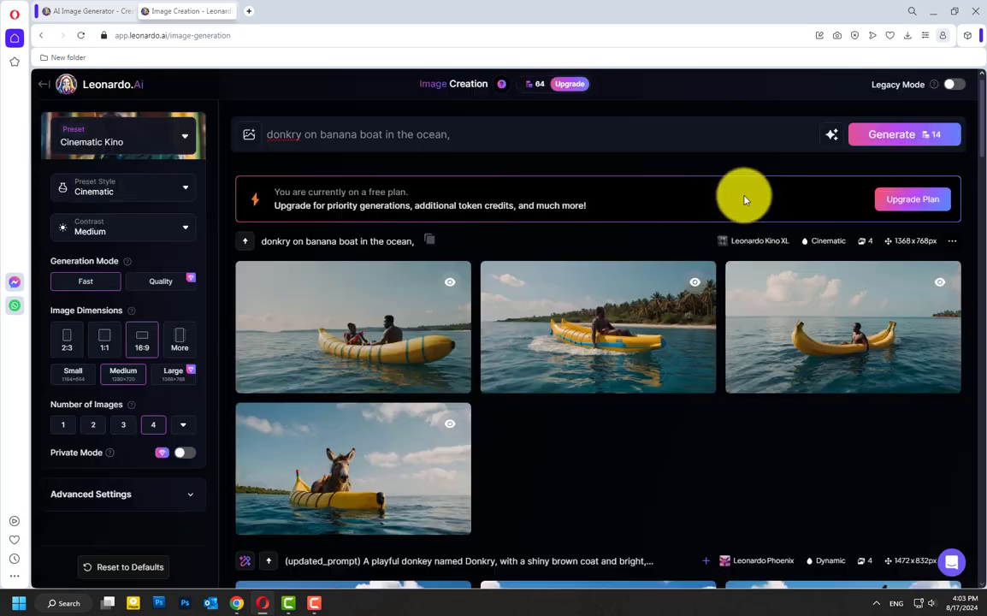
Switch the preset to Illustrative Albedo and generate images from the same banana boat prompt.
{"action": "left_click", "coordinate": [148, 147]}
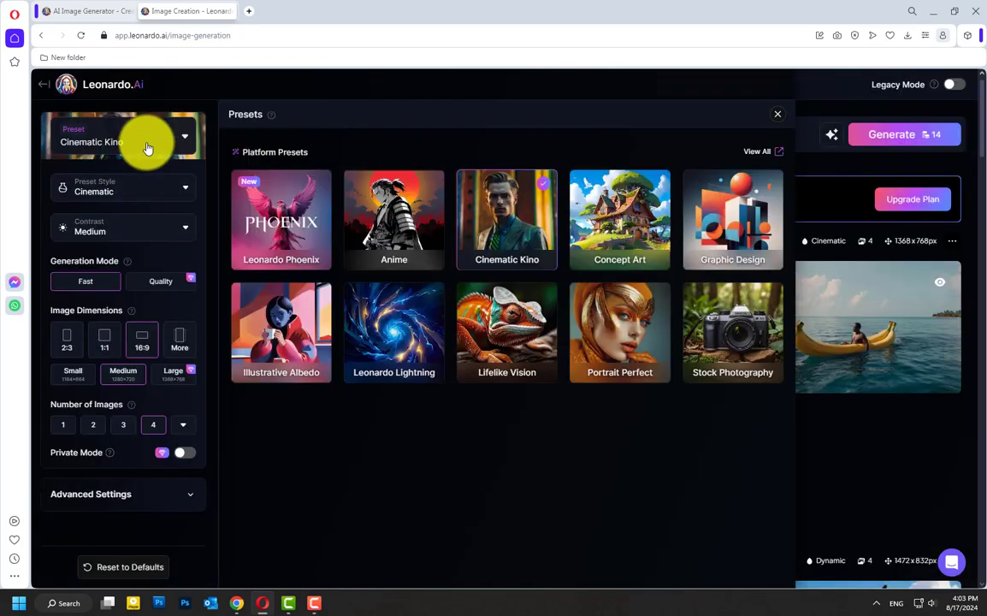
{"action": "left_click", "coordinate": [304, 336]}
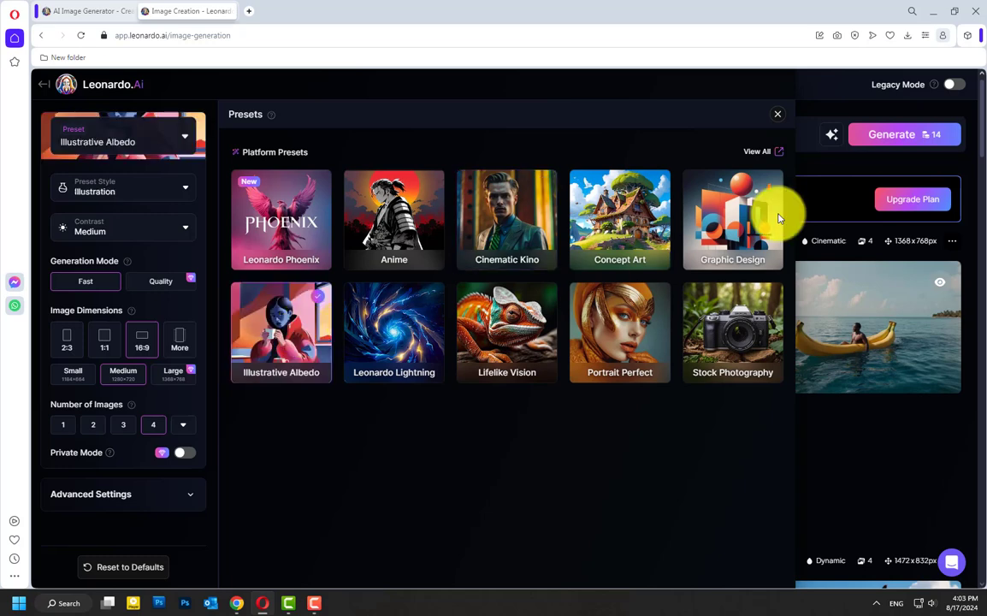
{"action": "key", "text": "Escape"}
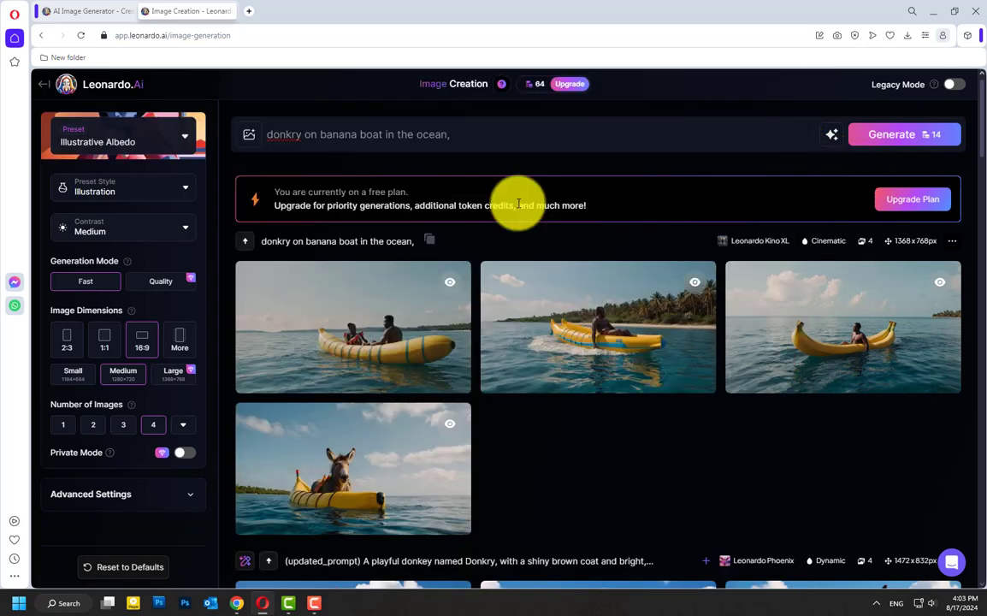
{"action": "left_click", "coordinate": [909, 135]}
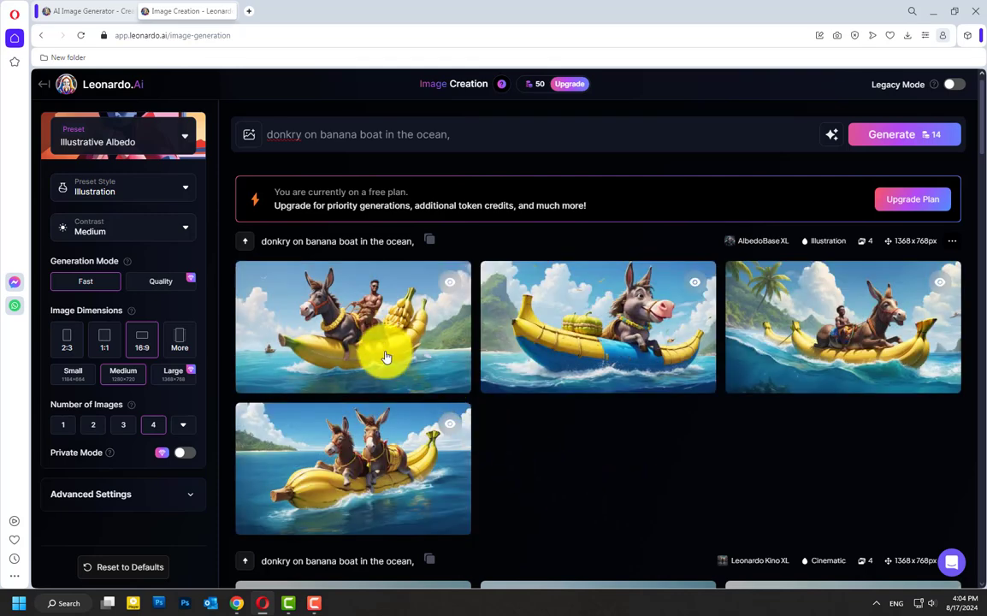
View the four Illustration-style banana boat images enlarged, starting with the man riding the donkey, then close the enlarged view.
{"action": "mouse_move", "coordinate": [353, 330]}
{"action": "left_click", "coordinate": [366, 308]}
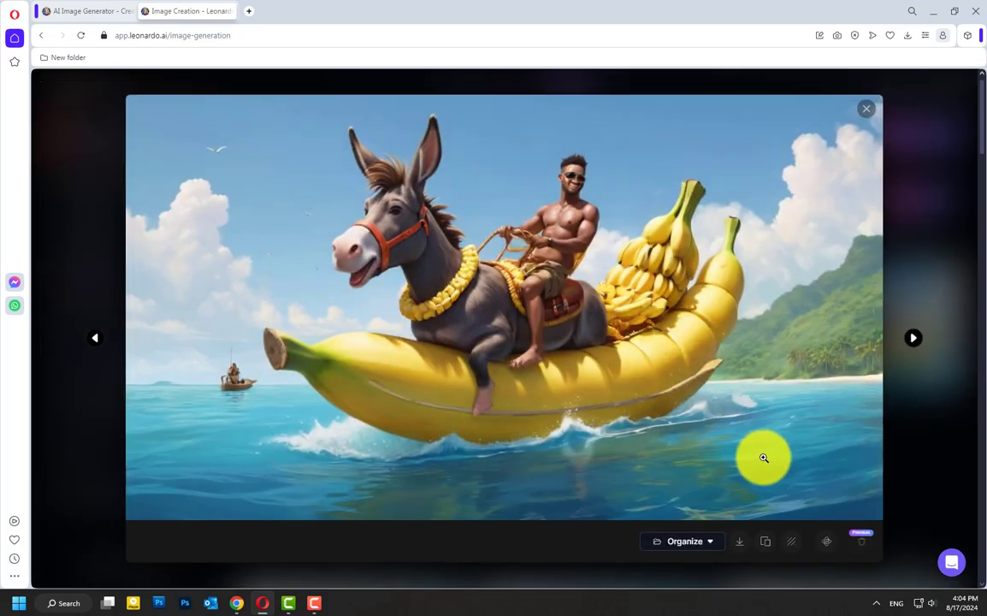
{"action": "key", "text": "Left"}
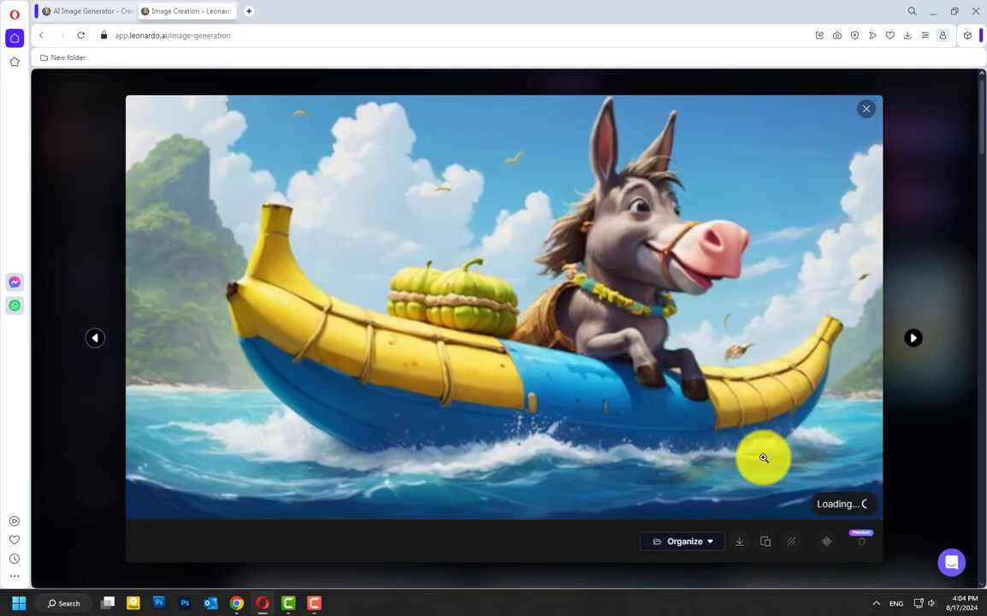
{"action": "key", "text": "Left"}
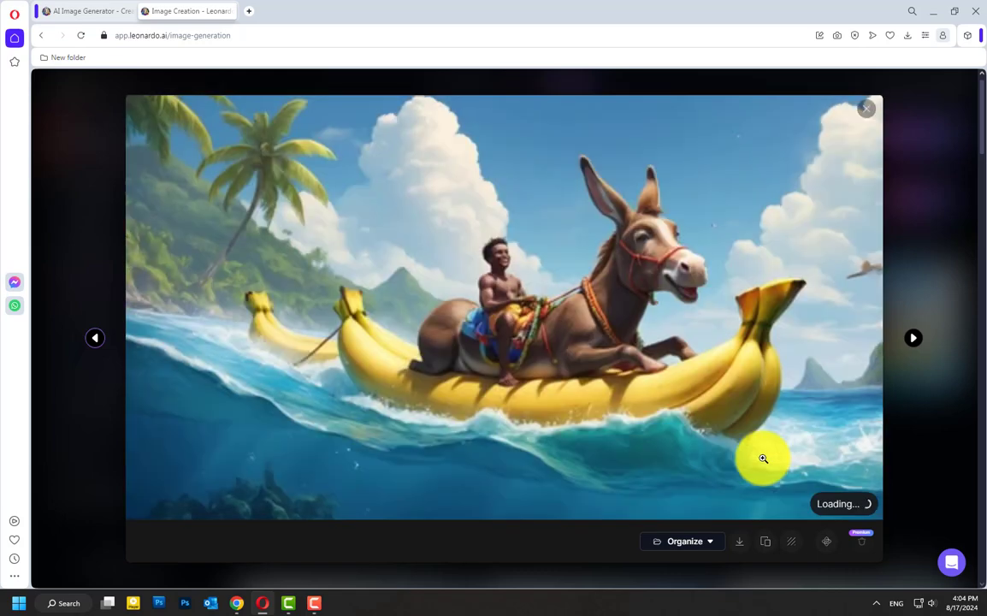
{"action": "key", "text": "Left"}
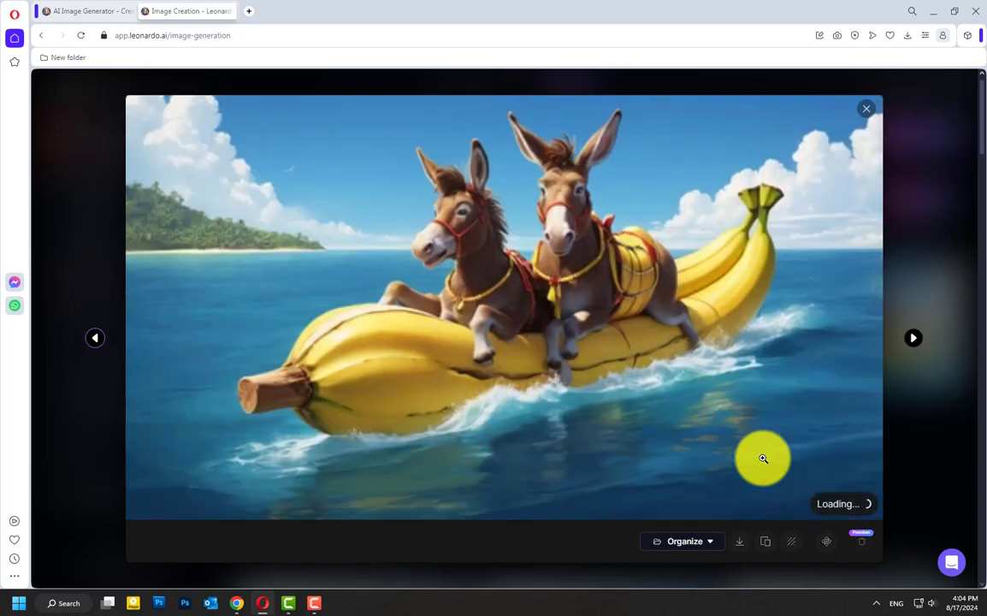
{"action": "key", "text": "Left"}
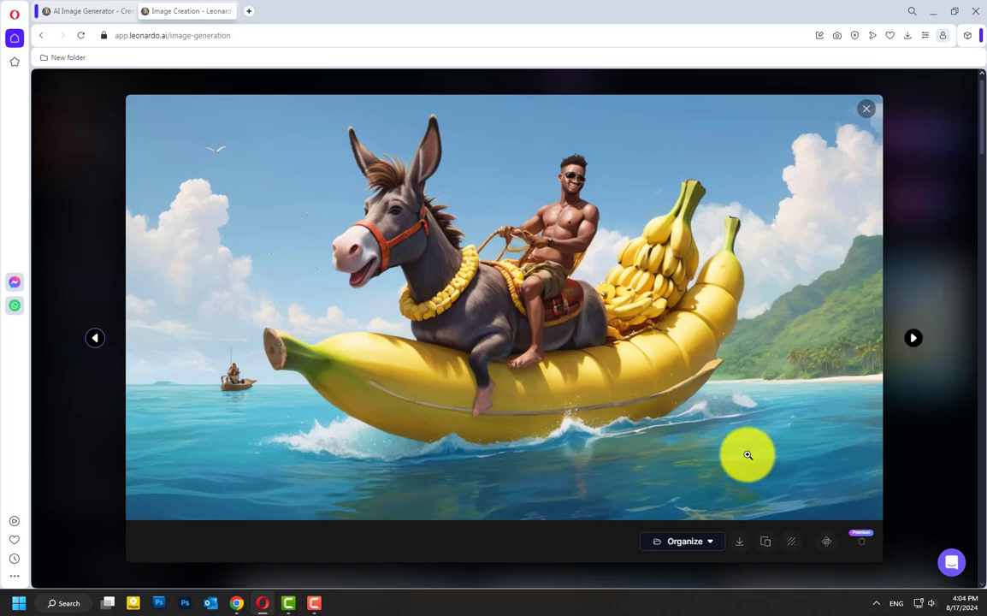
{"action": "key", "text": "Escape"}
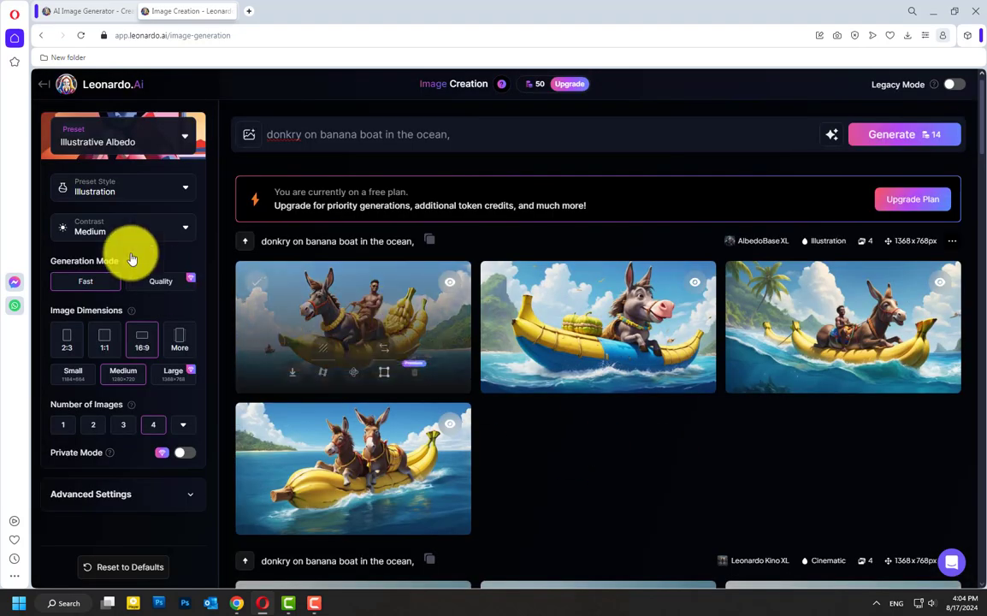
Set the preset style to Anime General and generate images from the same banana boat prompt.
{"action": "left_click", "coordinate": [133, 195]}
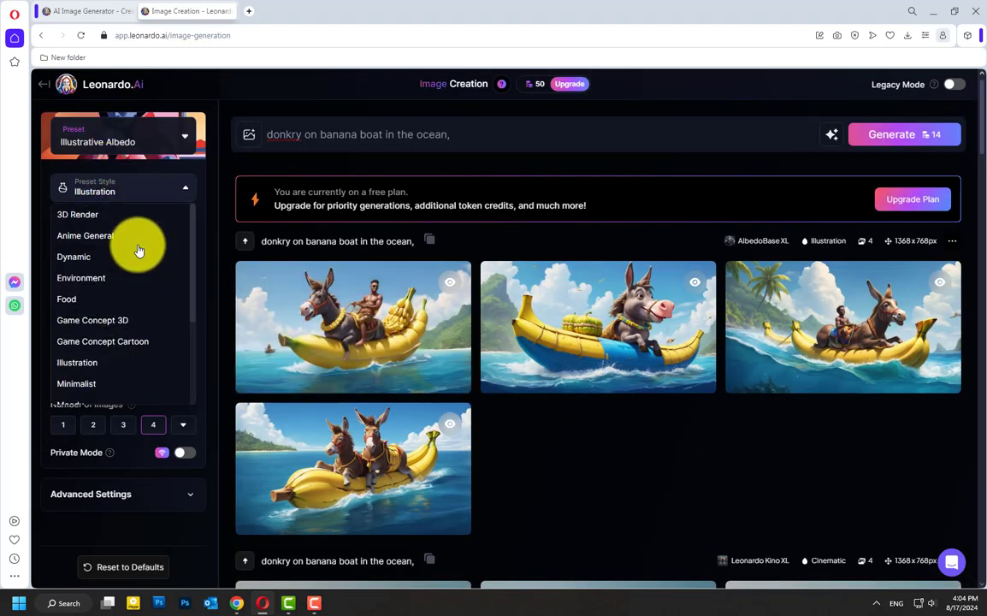
{"action": "left_click", "coordinate": [92, 237]}
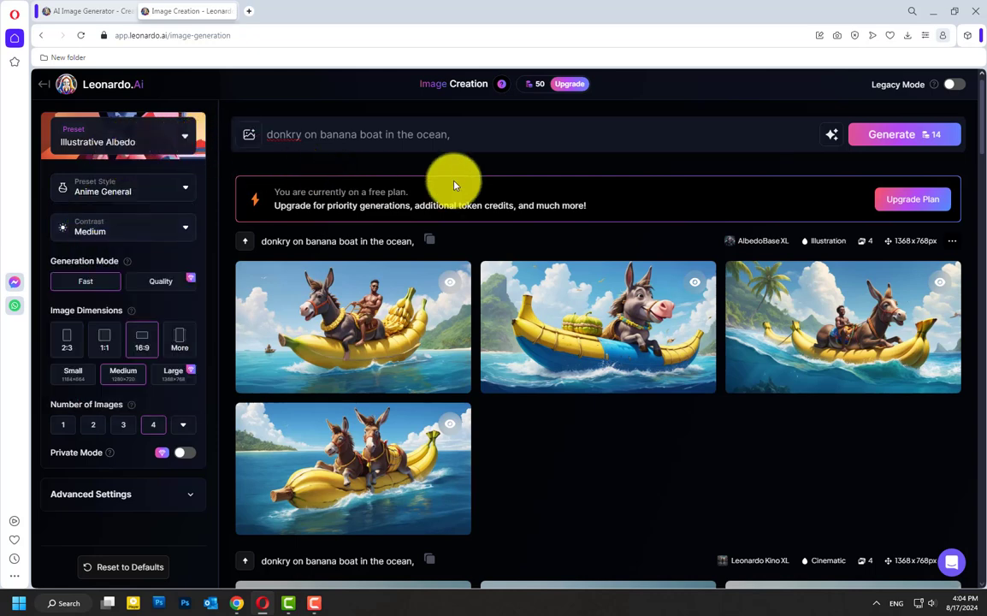
{"action": "left_click", "coordinate": [888, 137]}
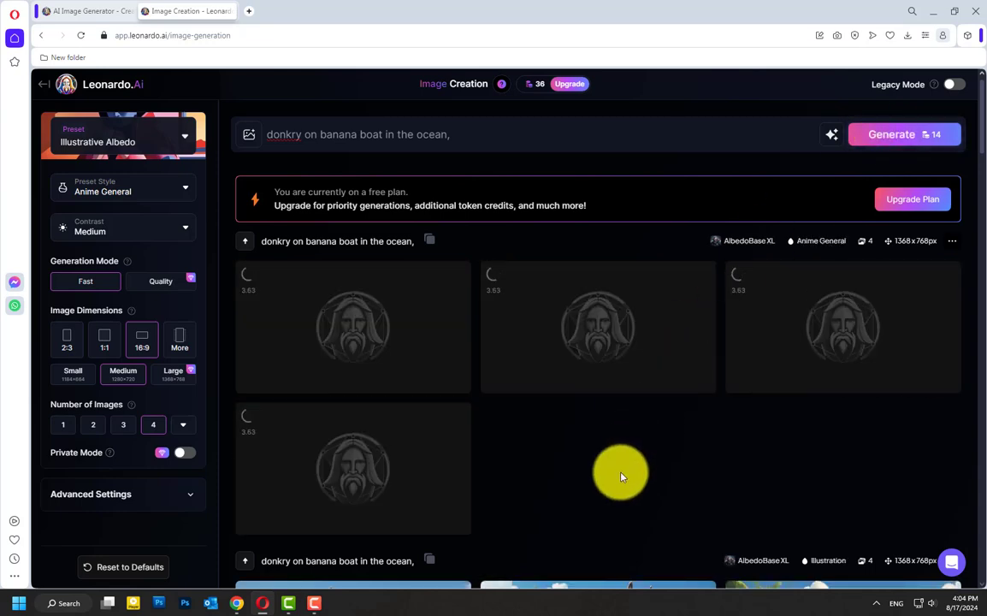
Look back over the Illustration-style results and view the image of two donkeys enlarged, then close it.
{"action": "scroll", "coordinate": [615, 522], "scroll_direction": "down", "scroll_amount": 2}
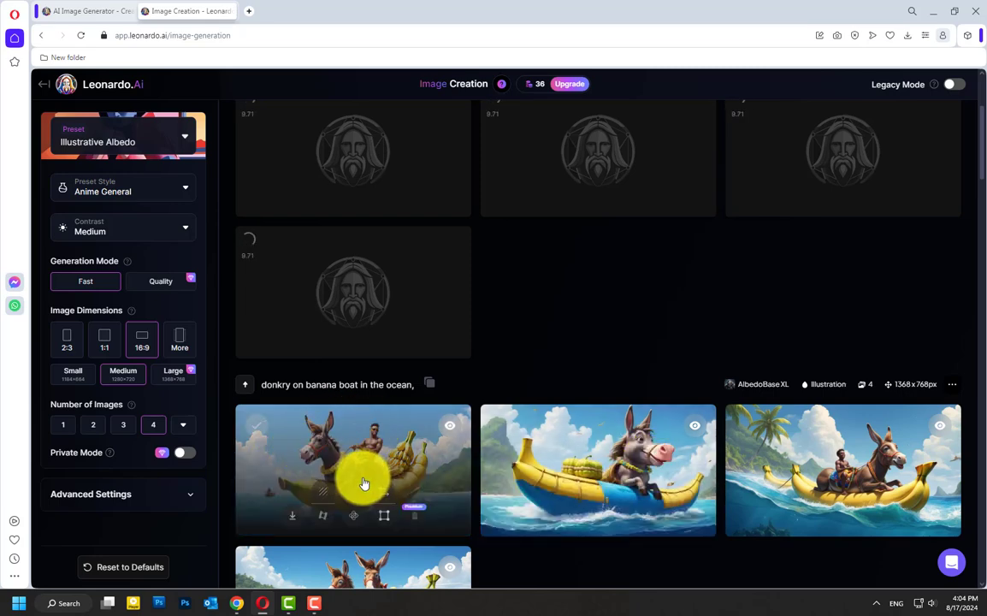
{"action": "scroll", "coordinate": [792, 442], "scroll_direction": "down", "scroll_amount": 1}
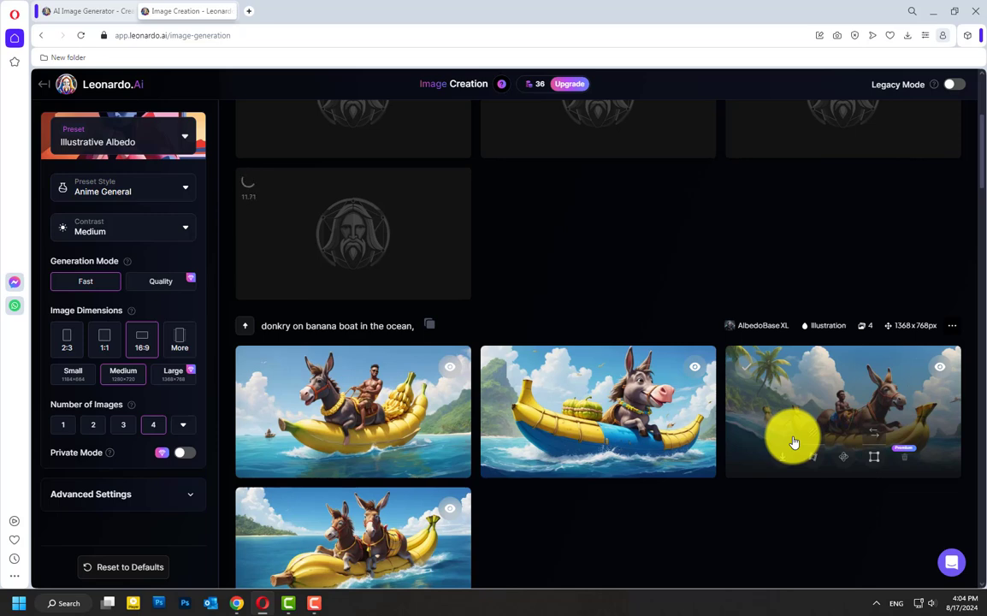
{"action": "scroll", "coordinate": [742, 463], "scroll_direction": "down", "scroll_amount": 1}
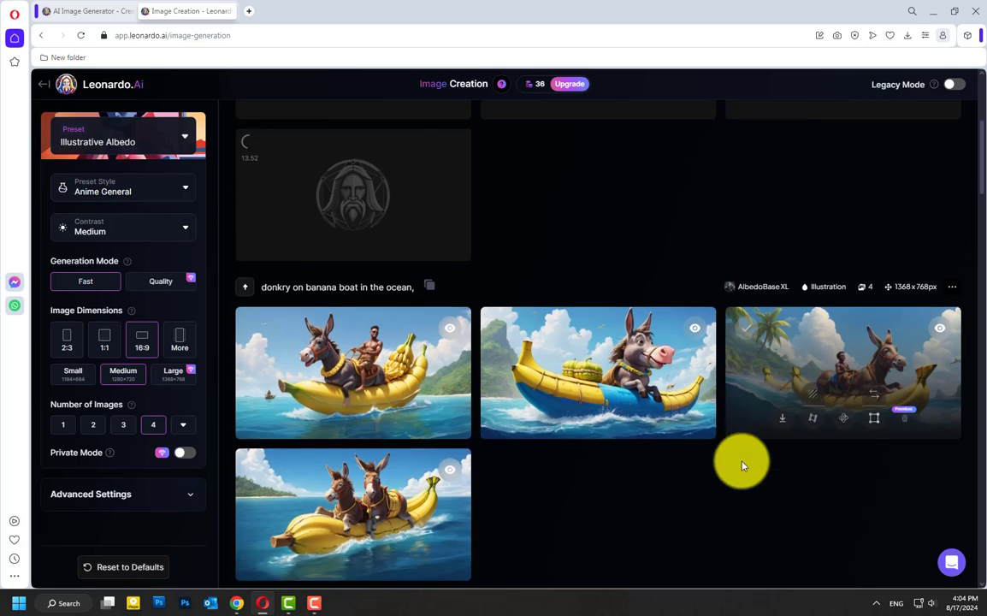
{"action": "scroll", "coordinate": [743, 465], "scroll_direction": "down", "scroll_amount": 2}
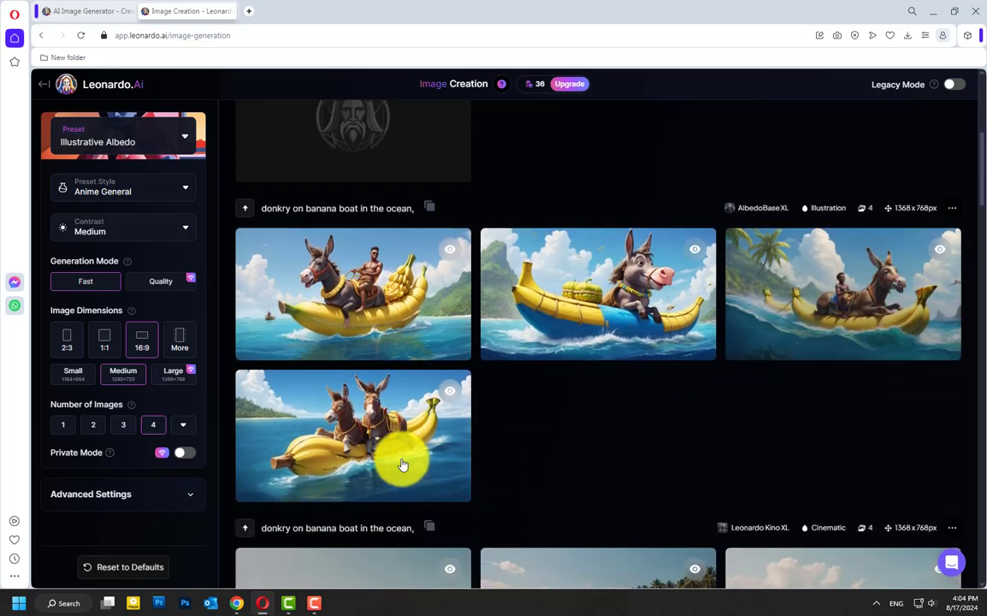
{"action": "left_click", "coordinate": [345, 408]}
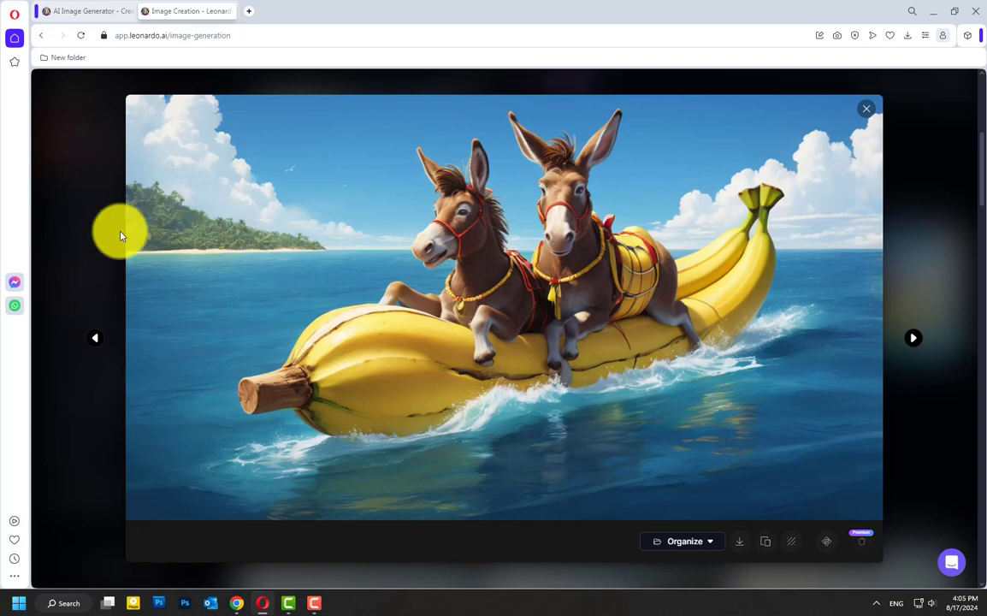
{"action": "left_click", "coordinate": [96, 223]}
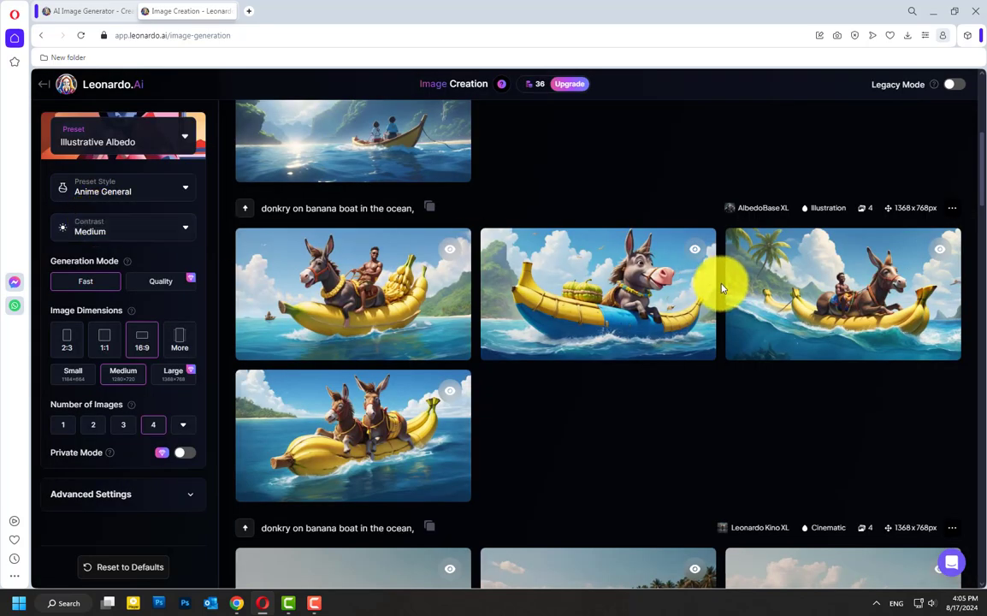
View the four Anime General banana boat images enlarged one after another, then close the enlarged view.
{"action": "scroll", "coordinate": [719, 284], "scroll_direction": "up", "scroll_amount": 3}
{"action": "scroll", "coordinate": [721, 288], "scroll_direction": "up", "scroll_amount": 2}
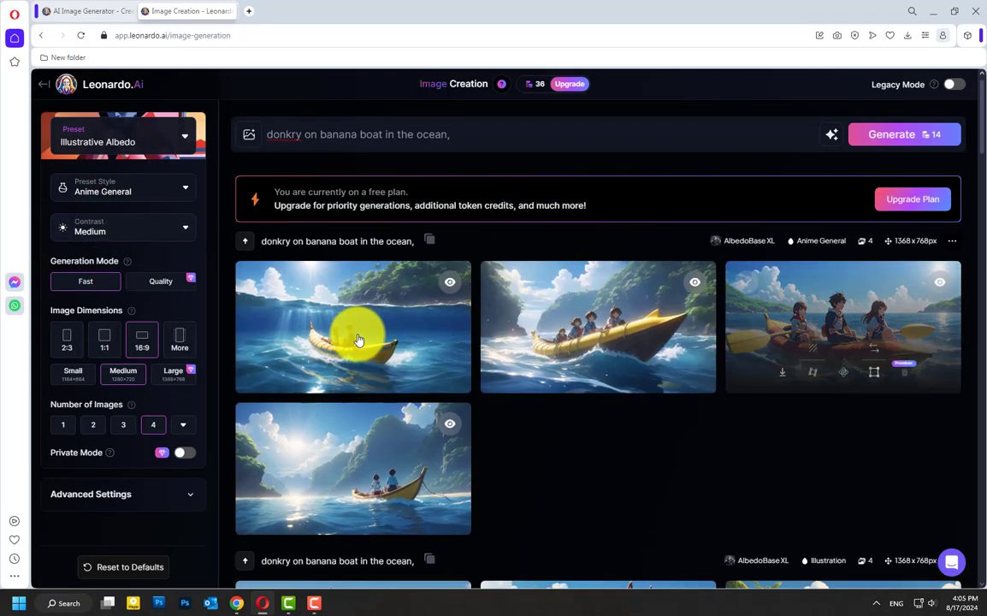
{"action": "left_click", "coordinate": [358, 341]}
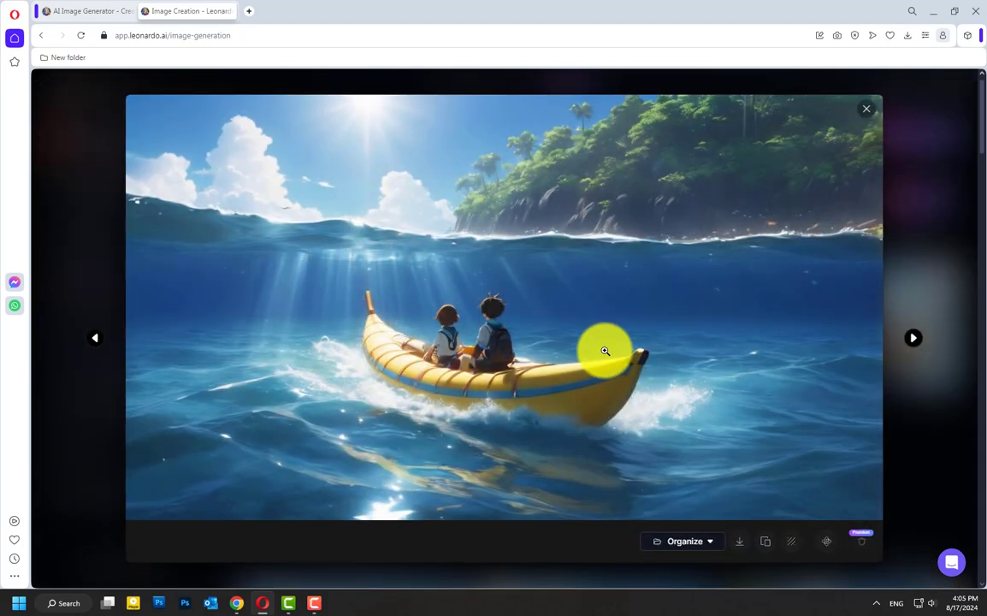
{"action": "key", "text": "Right"}
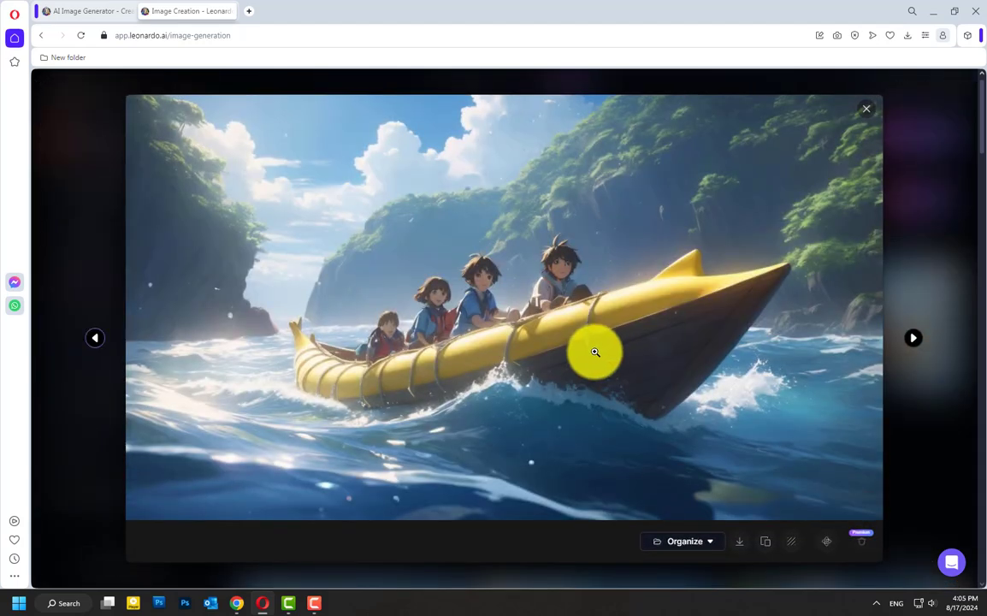
{"action": "key", "text": "Right"}
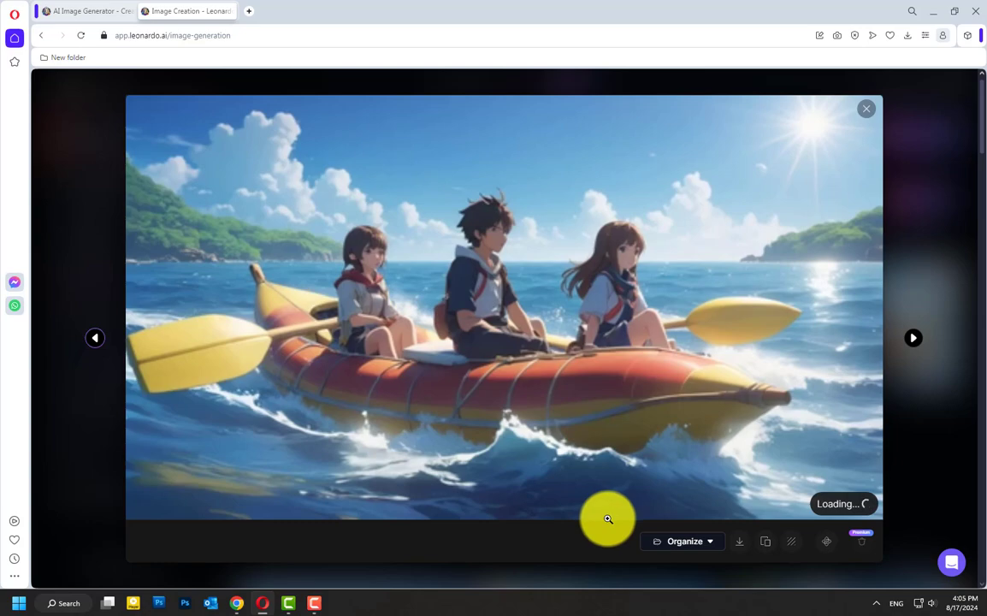
{"action": "key", "text": "Right"}
{"action": "key", "text": "Right"}
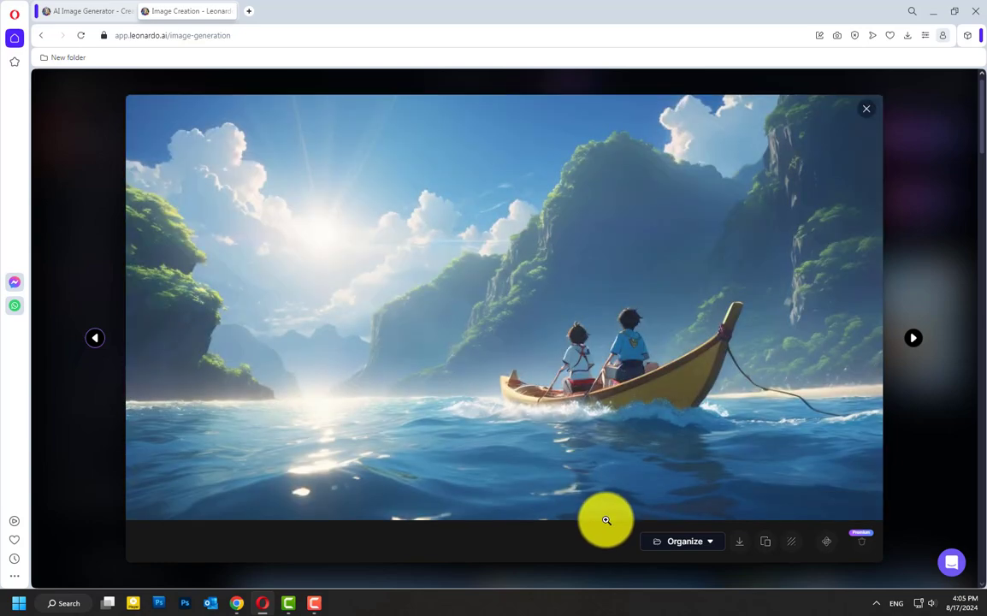
{"action": "key", "text": "Escape"}
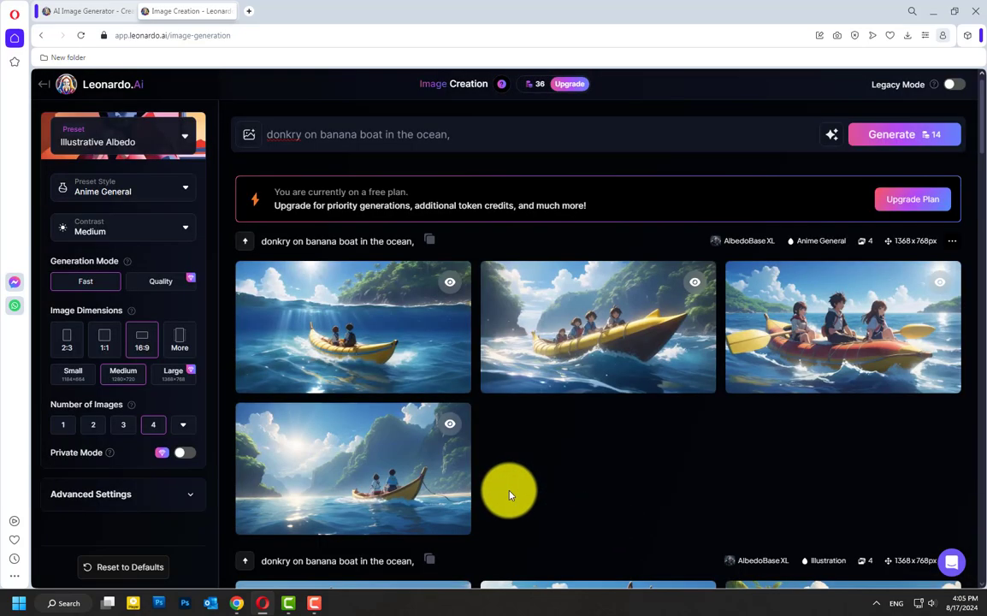
Change the preset style to Portrait.
{"action": "left_click", "coordinate": [156, 196]}
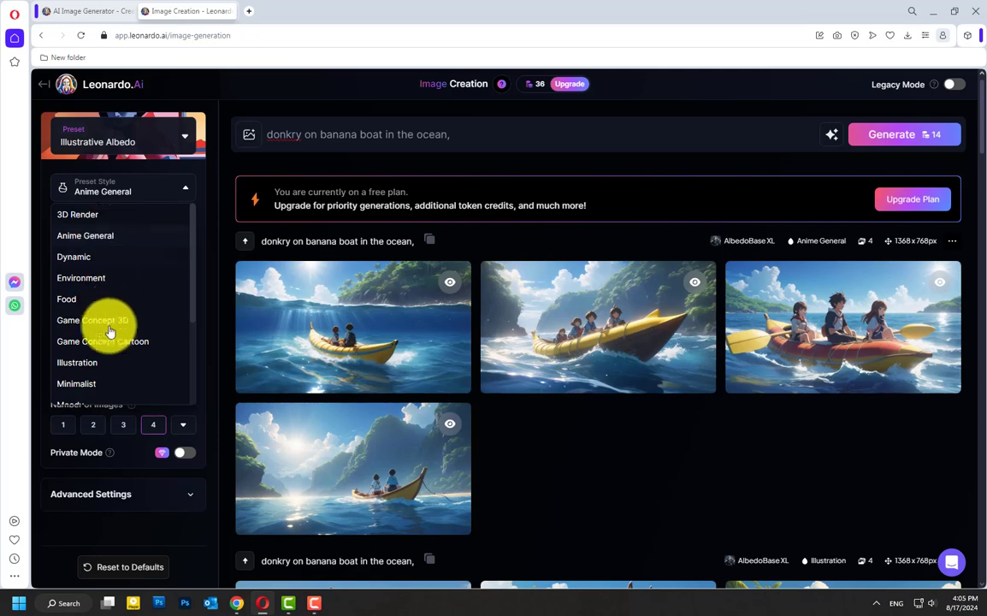
{"action": "scroll", "coordinate": [111, 393], "scroll_direction": "down", "scroll_amount": 3}
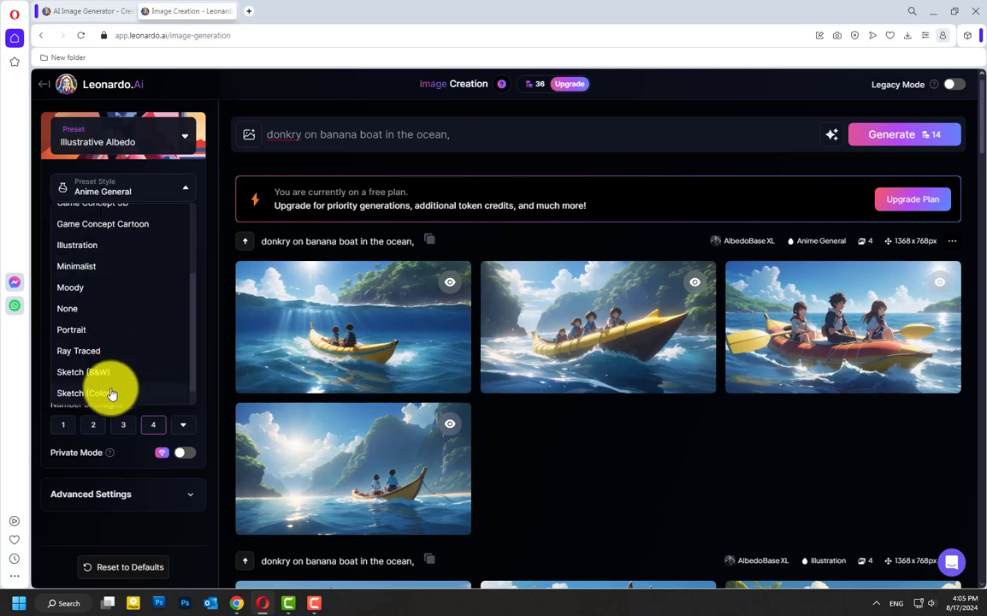
{"action": "scroll", "coordinate": [111, 393], "scroll_direction": "down", "scroll_amount": 1}
{"action": "left_click", "coordinate": [86, 317]}
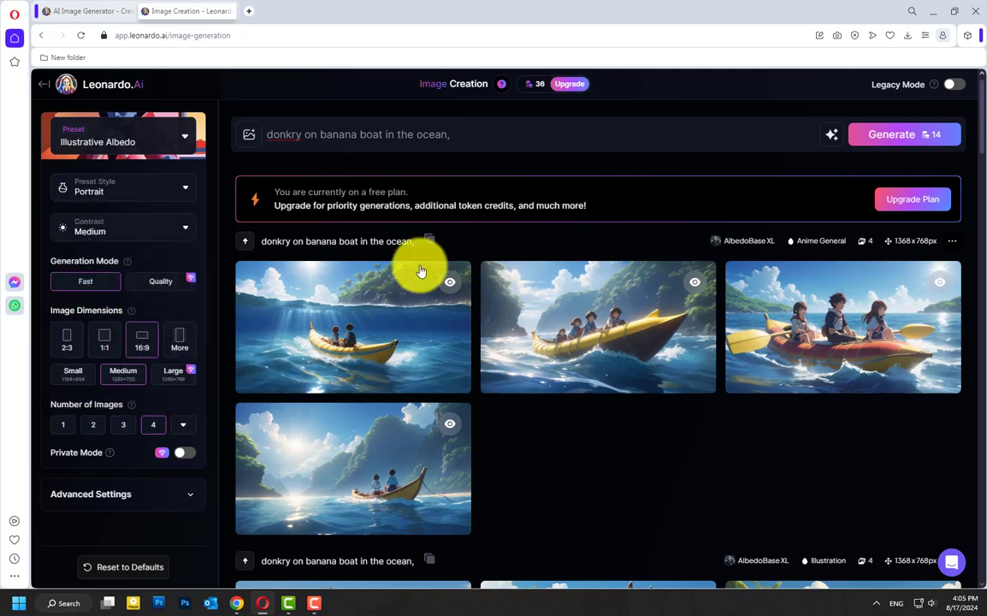
Replace the prompt with "young kid in the garden" and generate the images.
{"action": "left_click", "coordinate": [476, 137]}
{"action": "key", "text": "ctrl+a"}
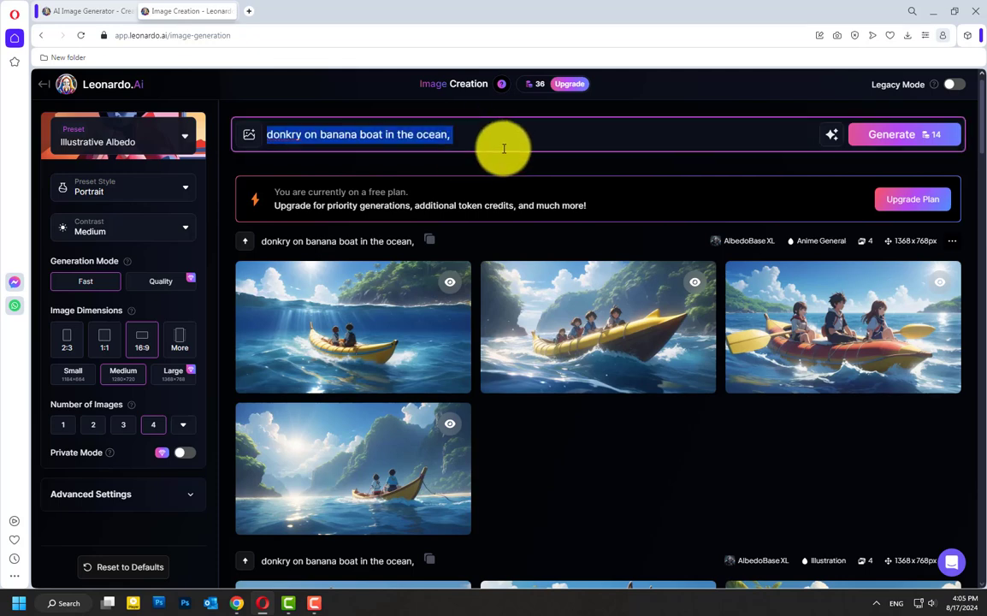
{"action": "type", "text": "youn"}
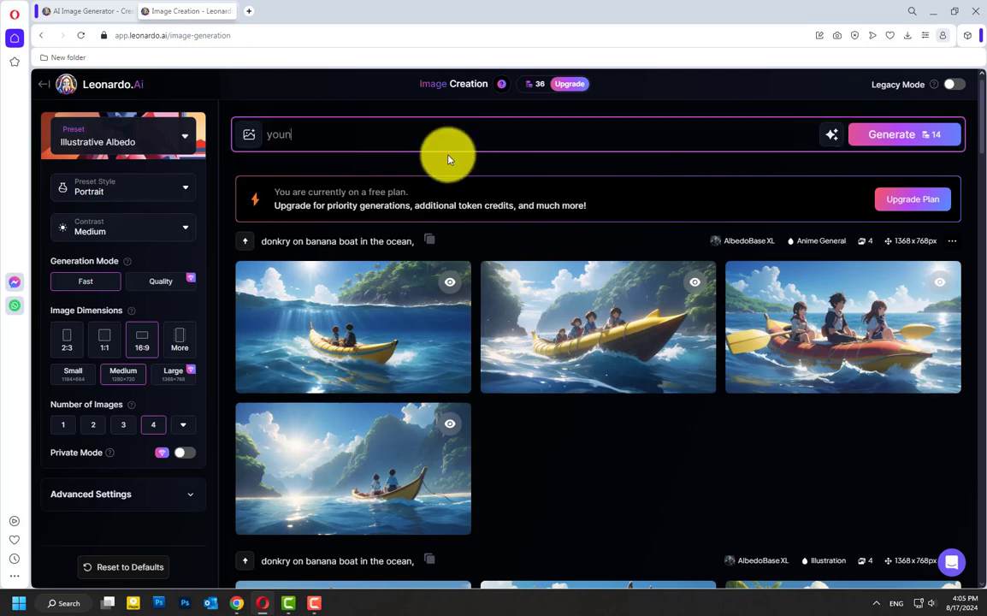
{"action": "type", "text": "g kid in the garden"}
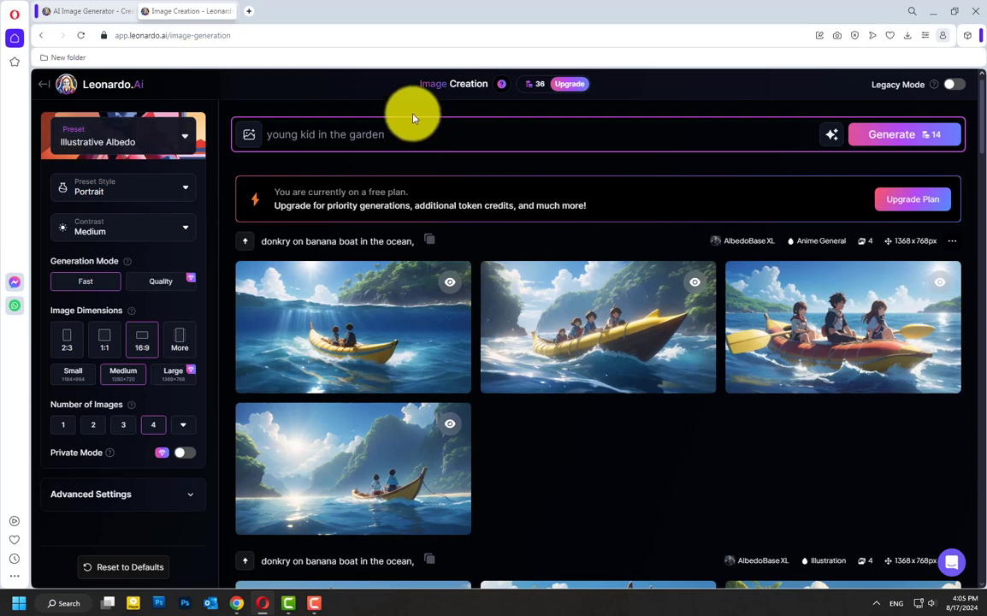
{"action": "left_click", "coordinate": [905, 137]}
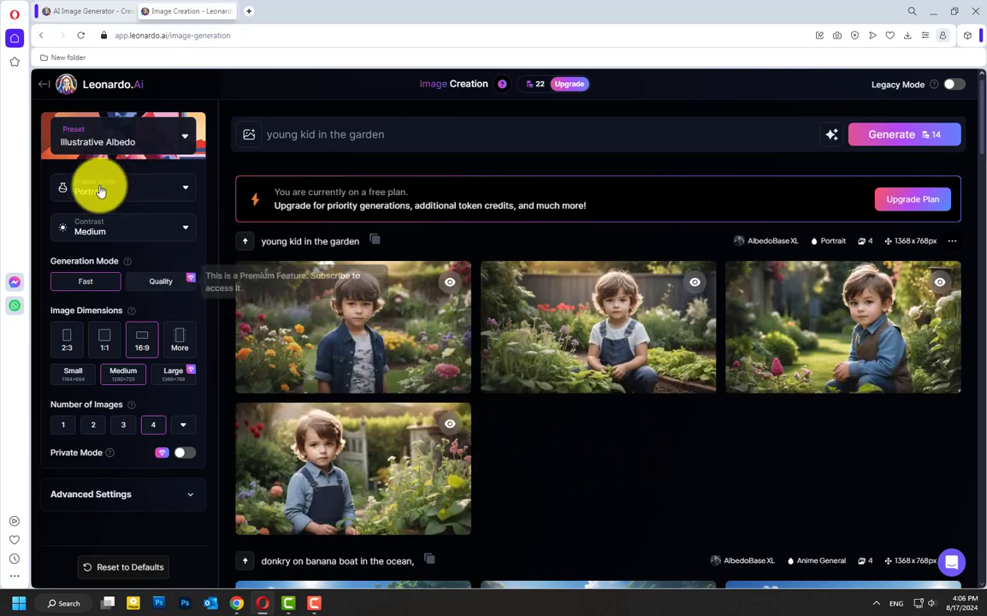
View the four Portrait-style images of the kid in the garden enlarged, then close the enlarged view.
{"action": "left_click", "coordinate": [333, 308]}
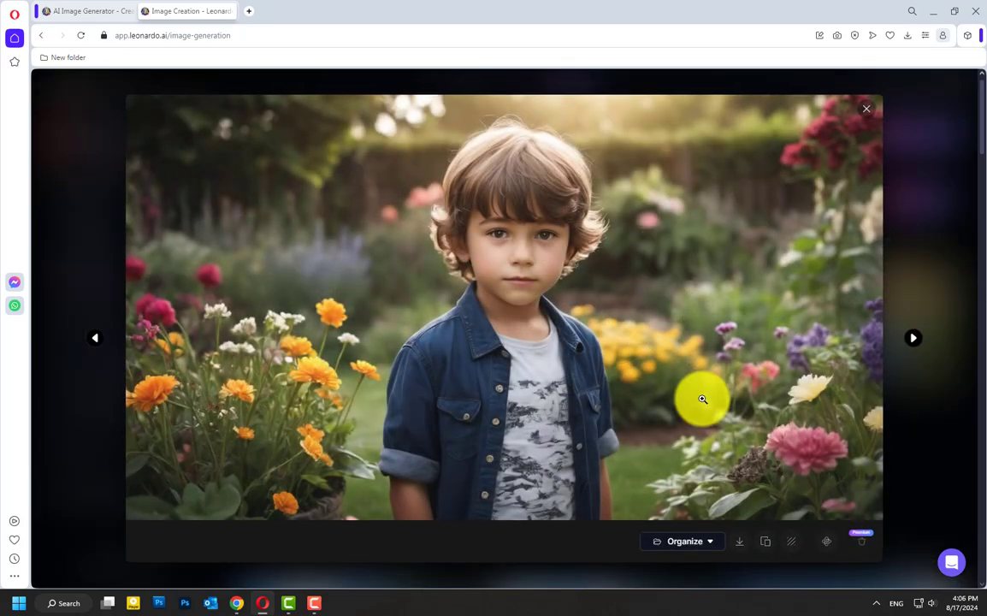
{"action": "key", "text": "Right"}
{"action": "key", "text": "Right"}
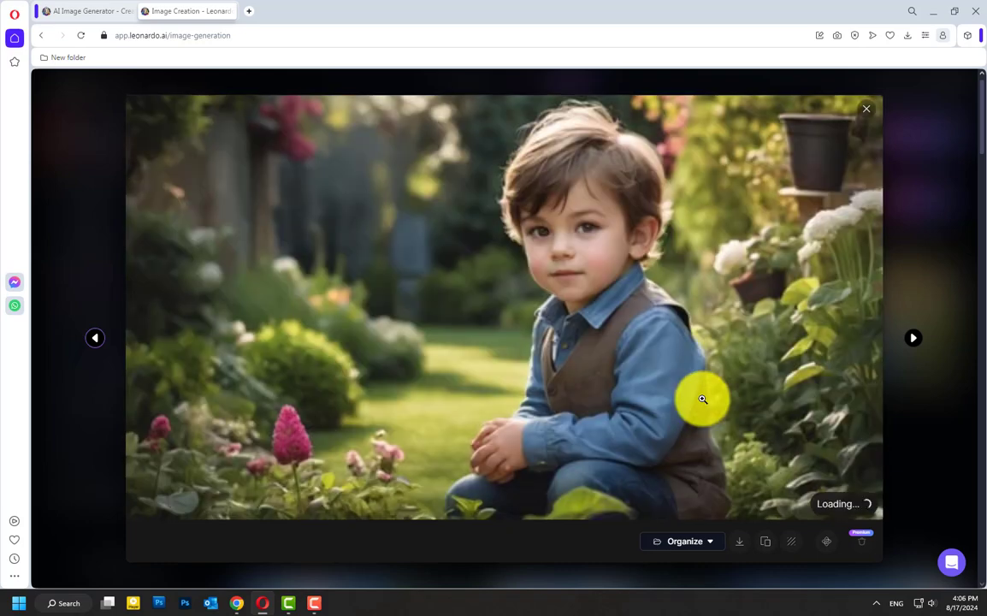
{"action": "key", "text": "Right"}
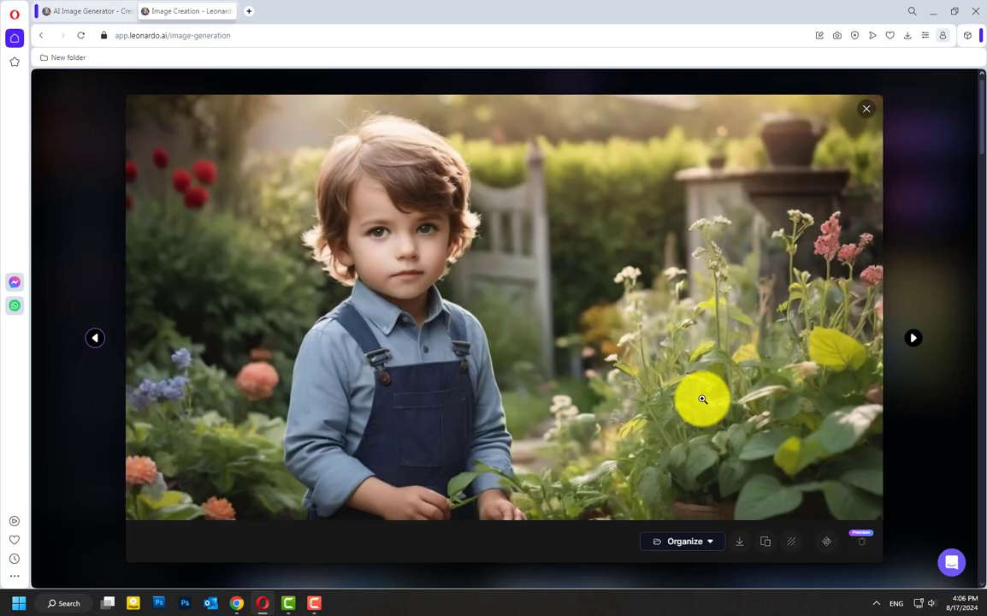
{"action": "key", "text": "Right"}
{"action": "key", "text": "Escape"}
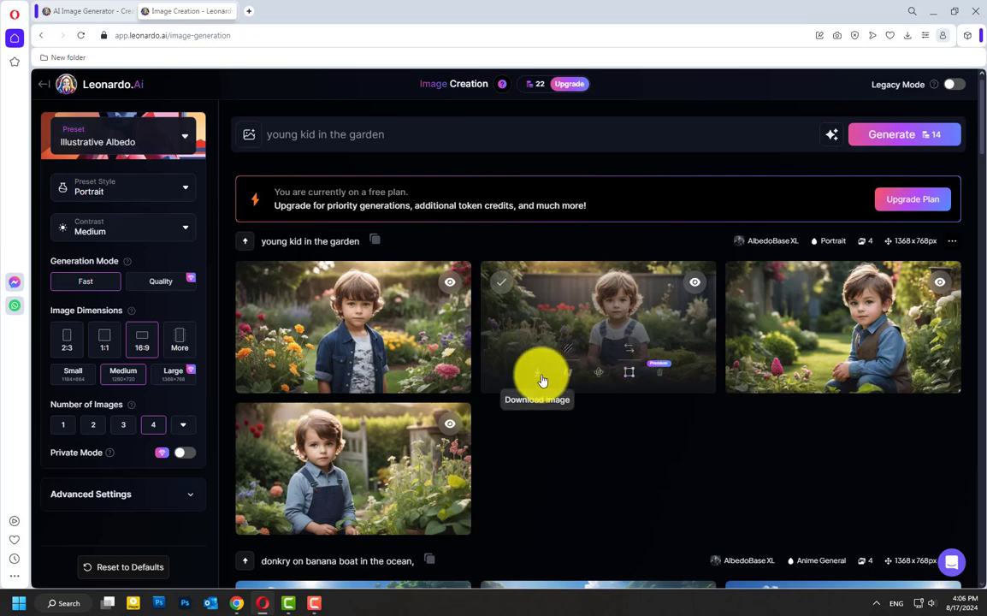
Download the second garden image, with the child sitting in overalls, and open the downloaded file.
{"action": "left_click", "coordinate": [539, 375]}
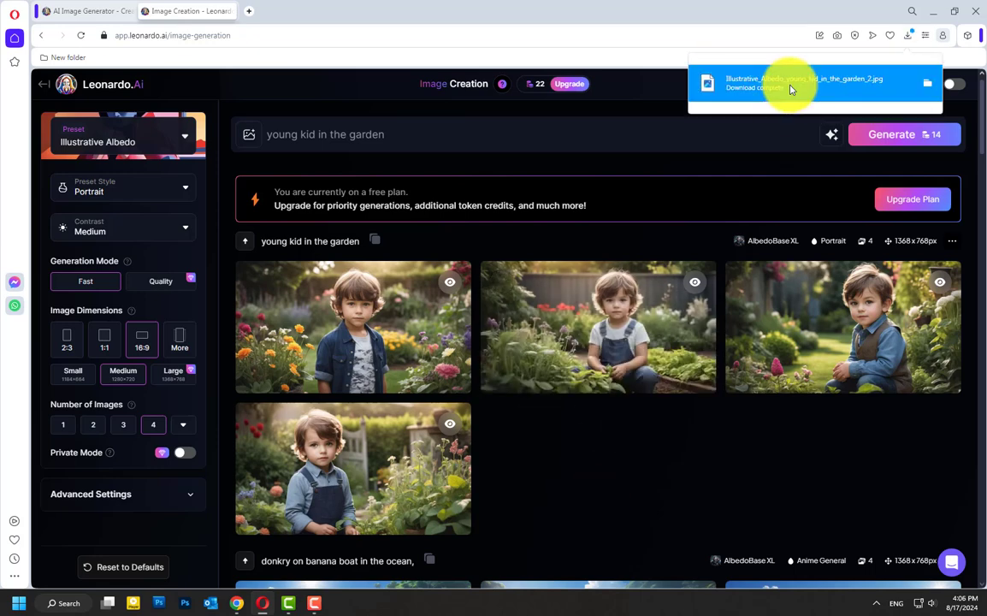
{"action": "left_click", "coordinate": [791, 86]}
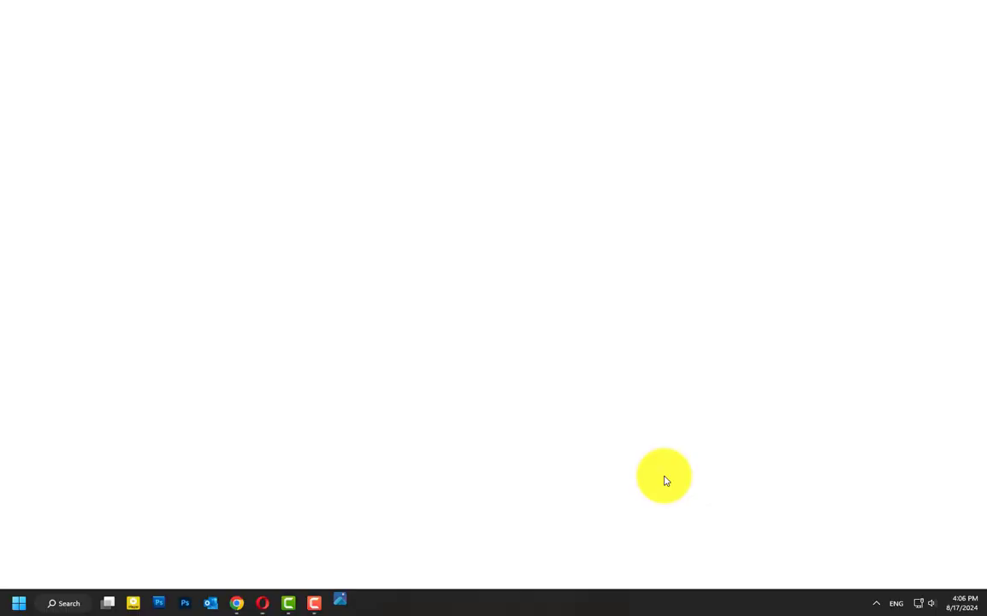